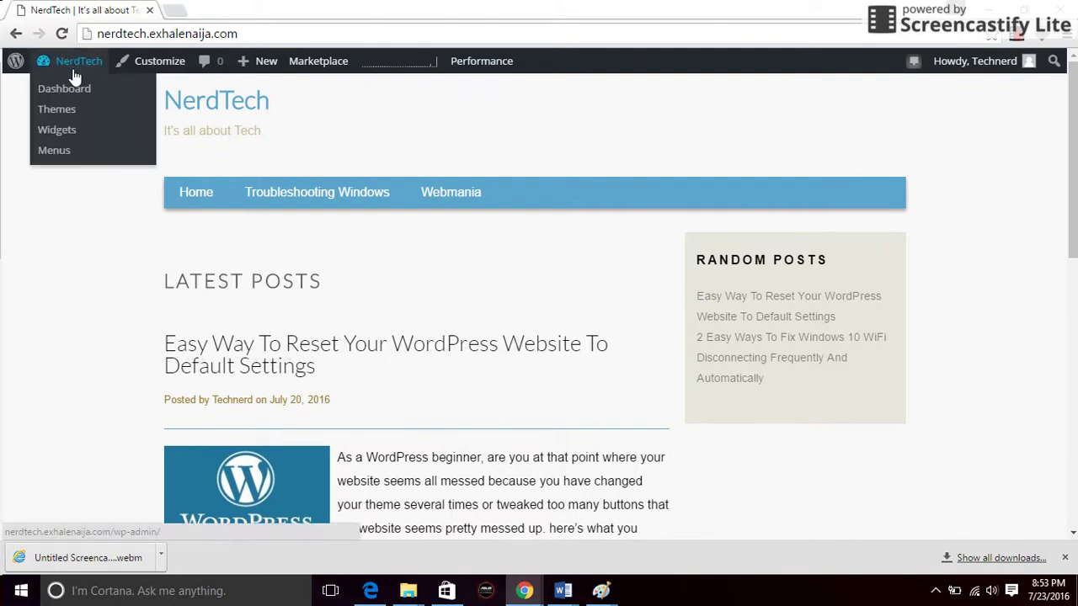
- Go from the Dashboard via Add New Plugins to the Installed Plugins list and scroll to bbPress
click(74, 81)
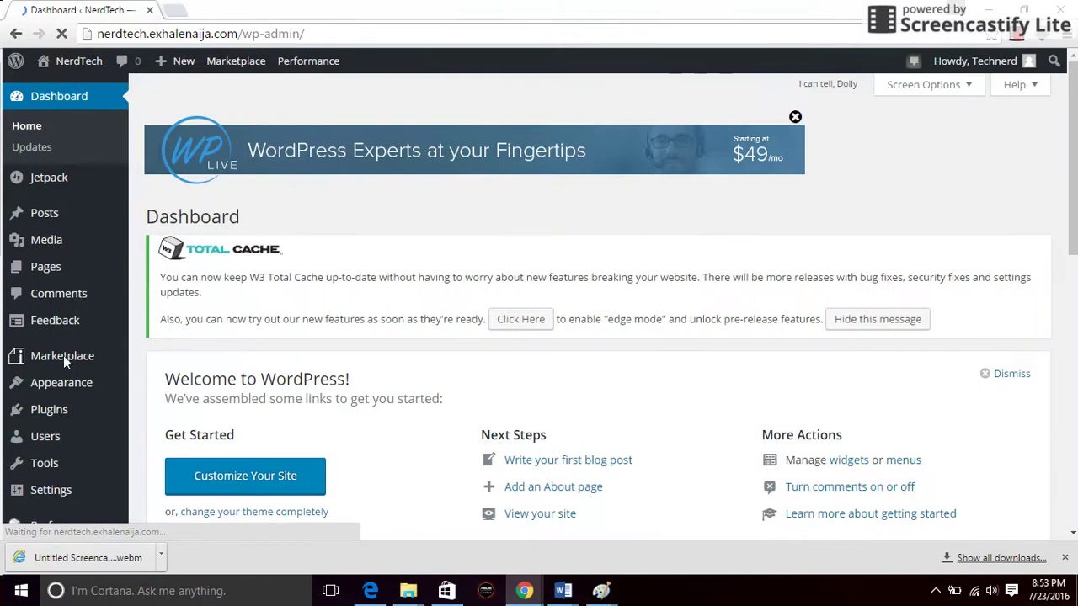
mouse_move(65, 416)
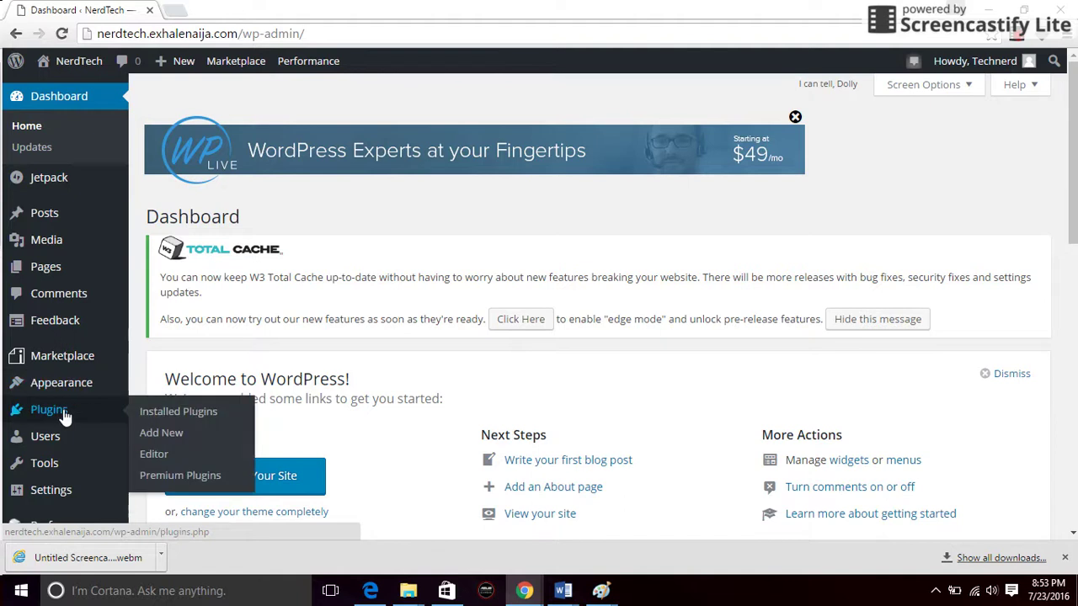
click(168, 434)
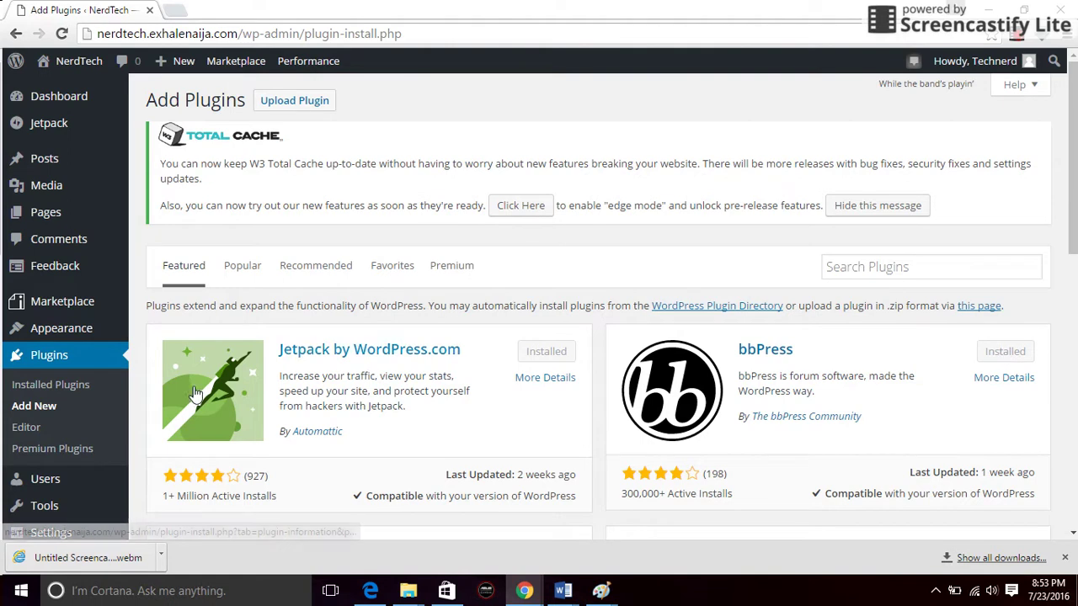
click(52, 386)
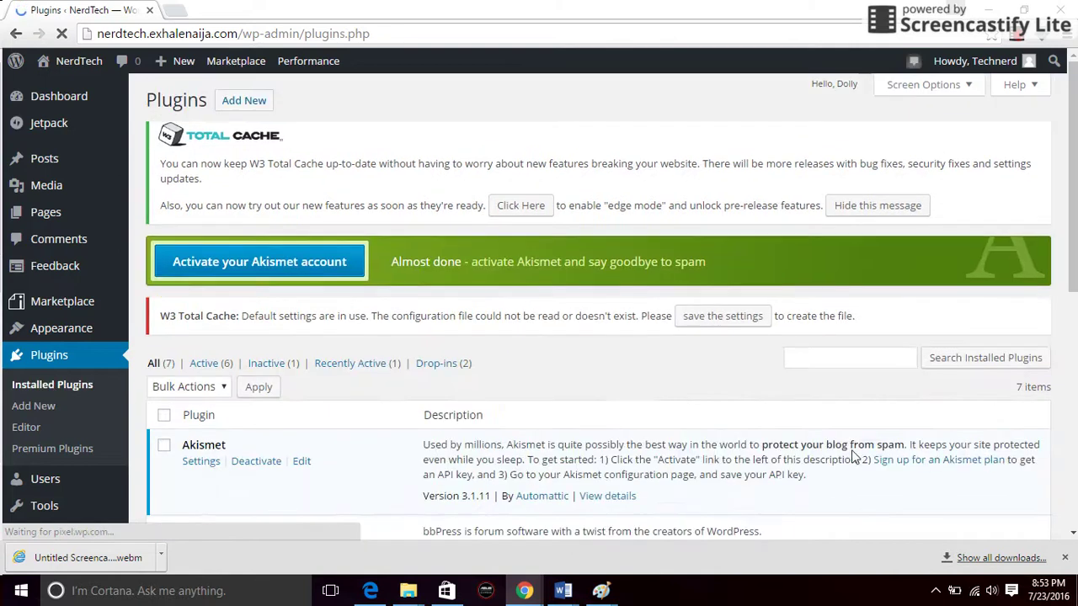
scroll(1068, 272, down, 5)
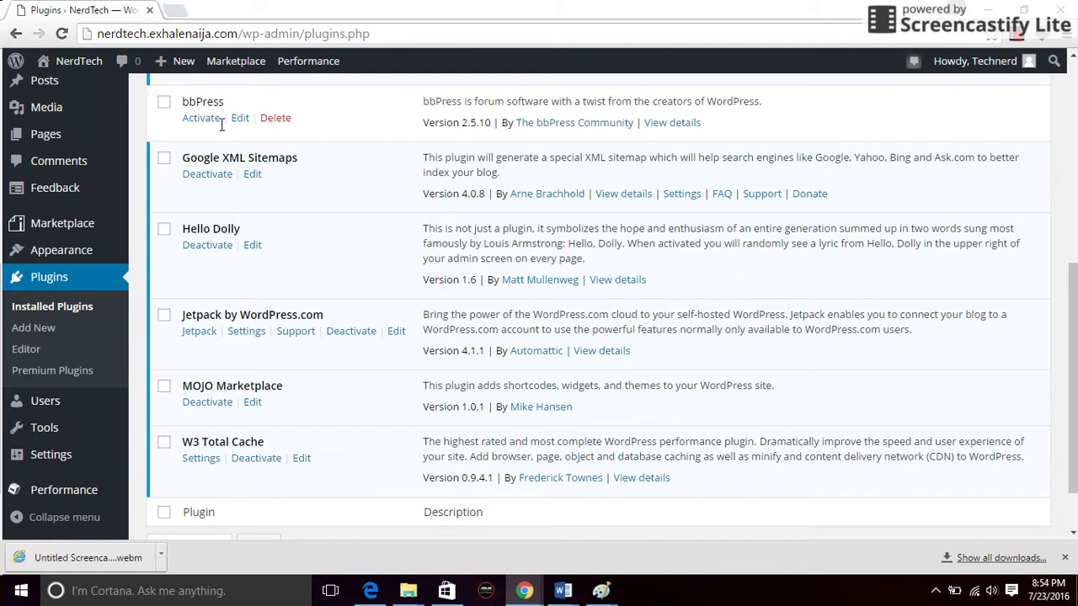
- Activate bbPress, then publish a new forum titled 'Windows Solution'
click(193, 121)
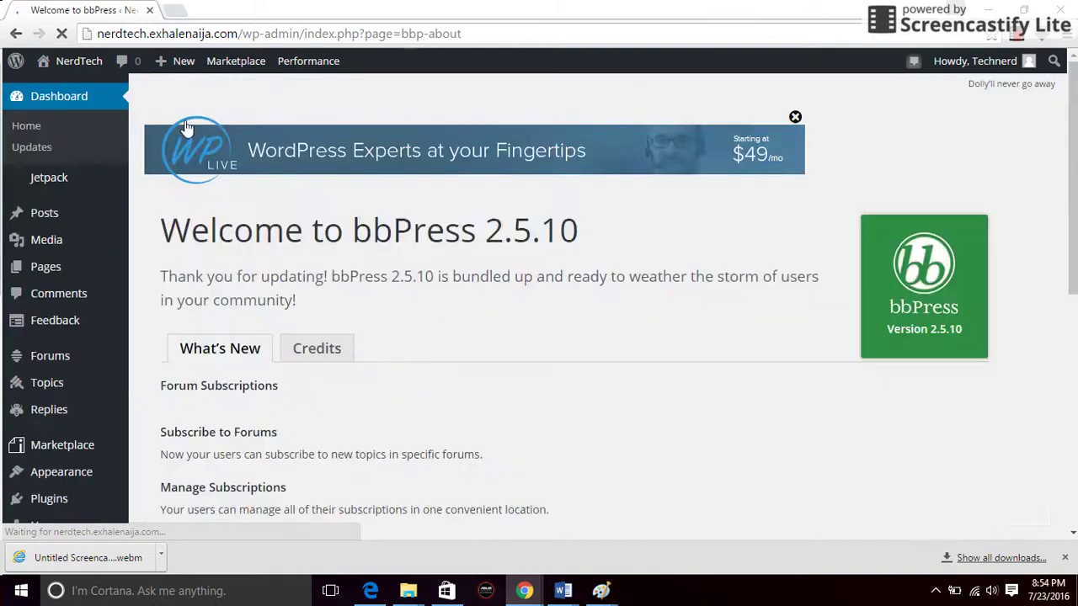
mouse_move(68, 362)
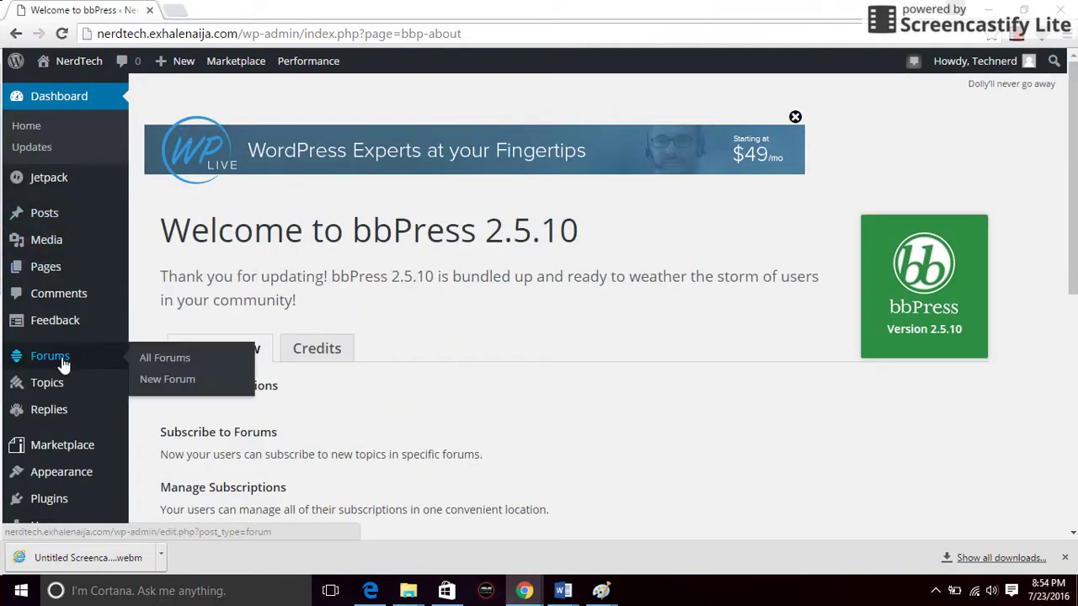
click(167, 380)
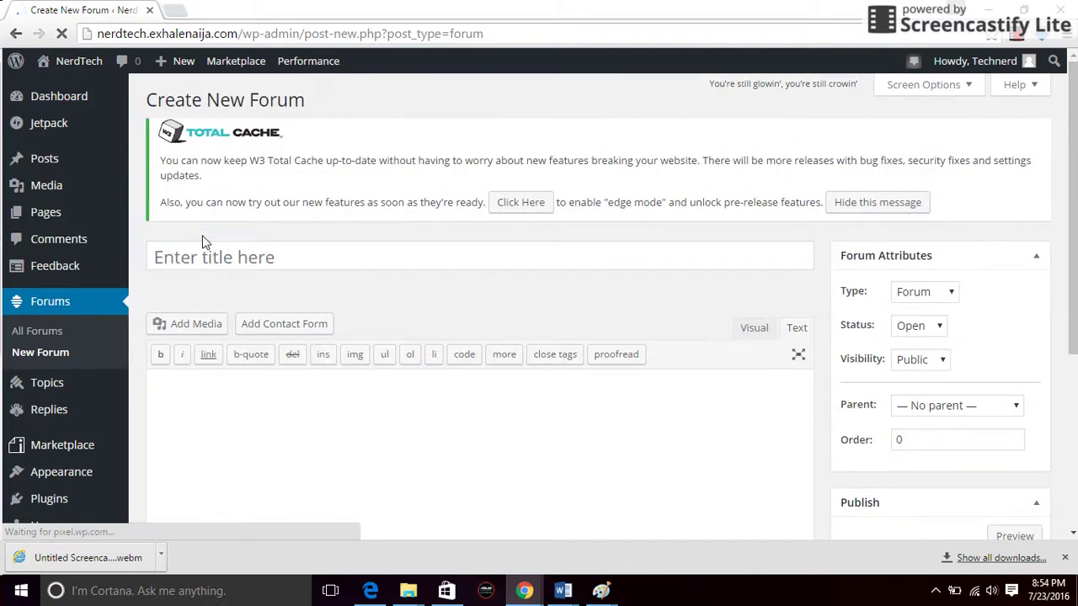
click(199, 260)
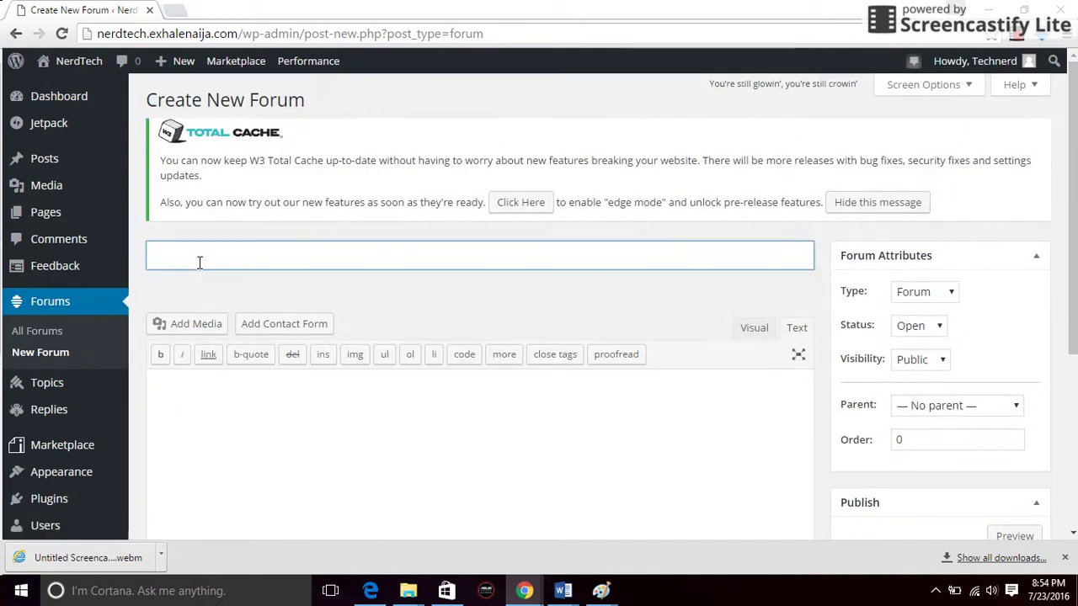
text(Windo)
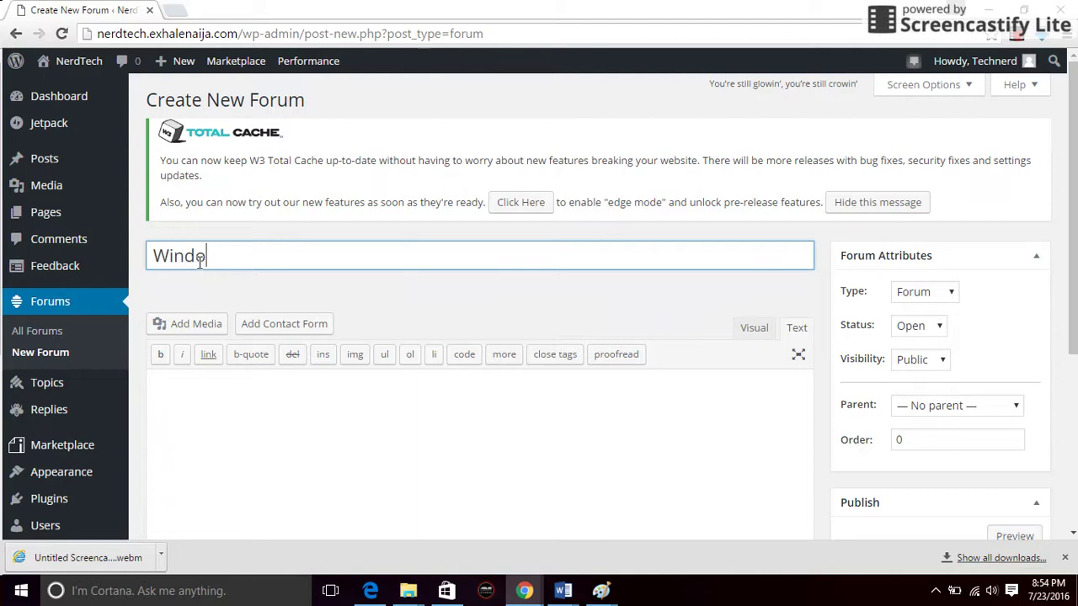
text(ws Solution)
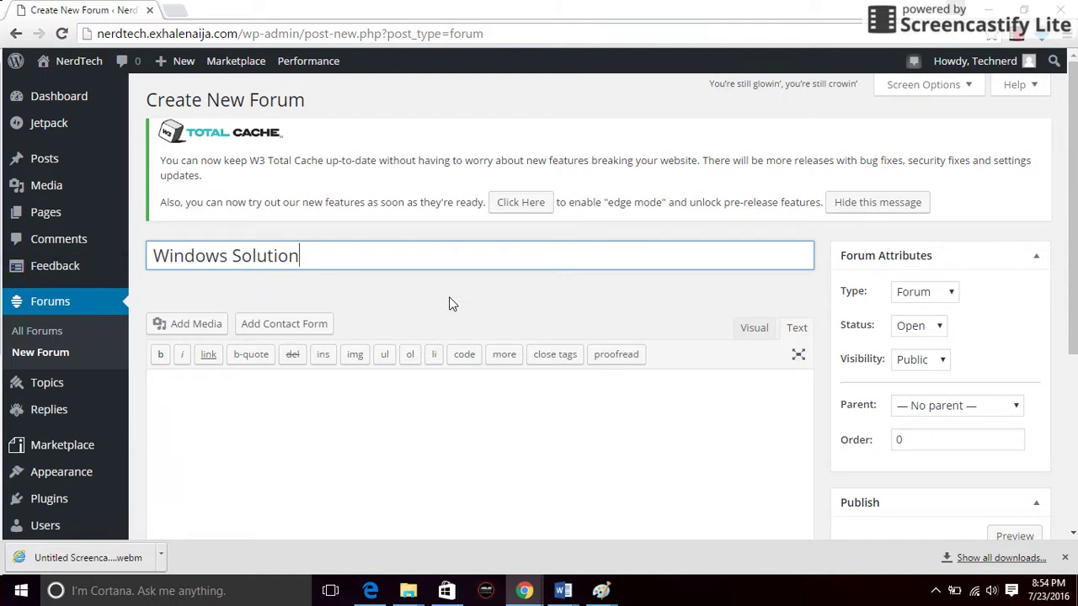
drag(1075, 266, 1061, 380)
click(1010, 363)
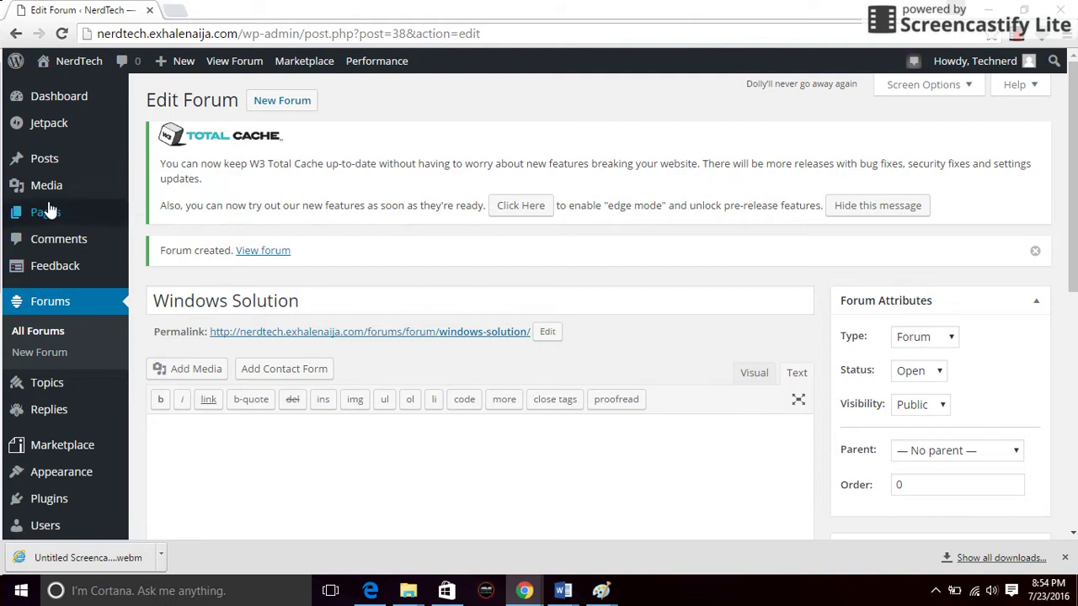
mouse_move(66, 216)
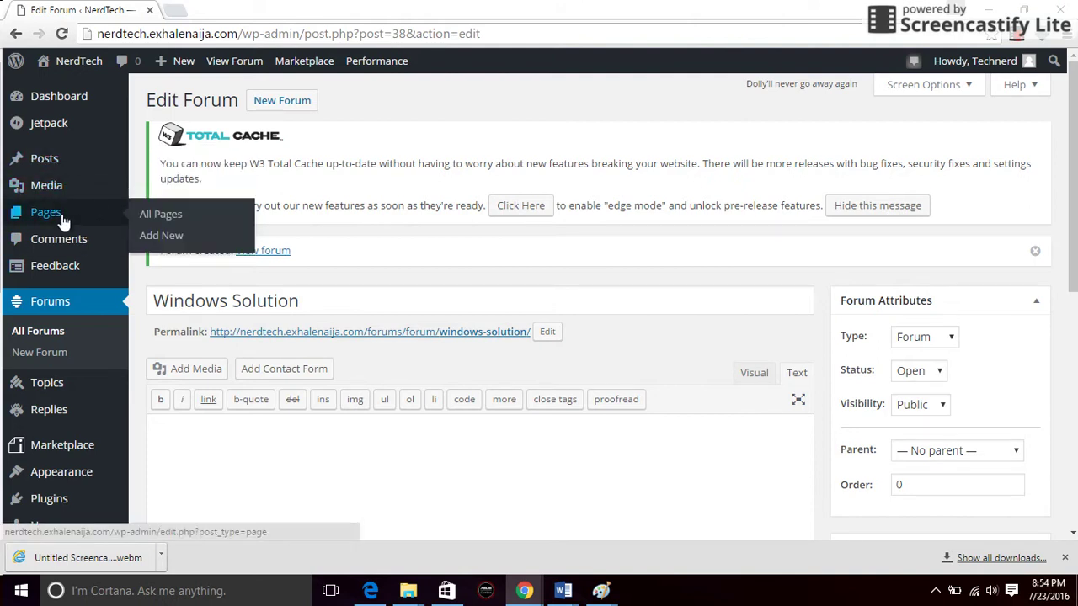
- Publish a page titled 'Forum' whose body is the [bbp-forum-index] shortcode
click(170, 237)
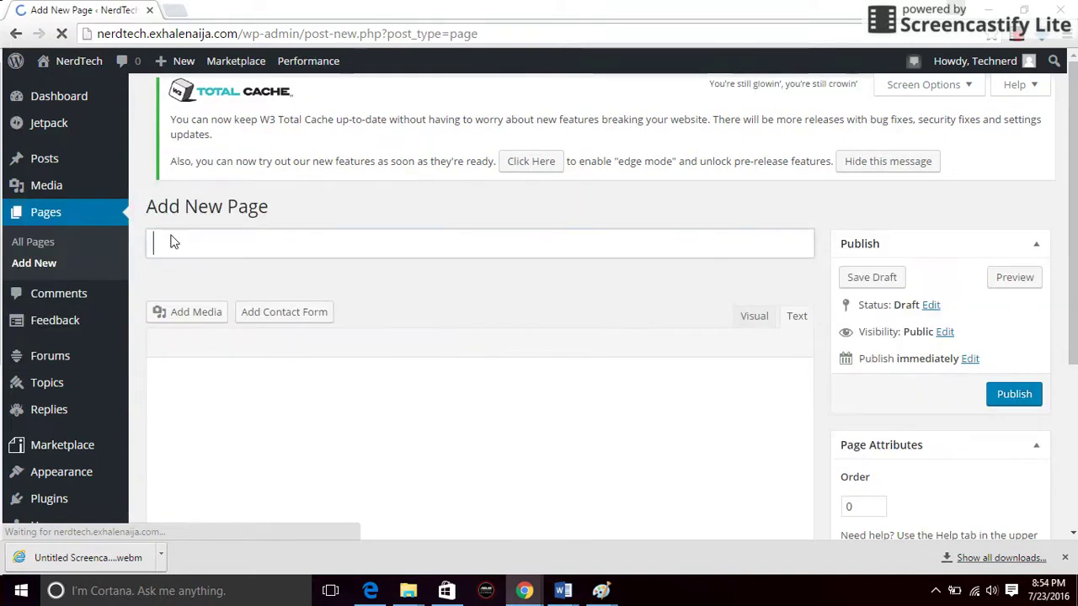
click(183, 250)
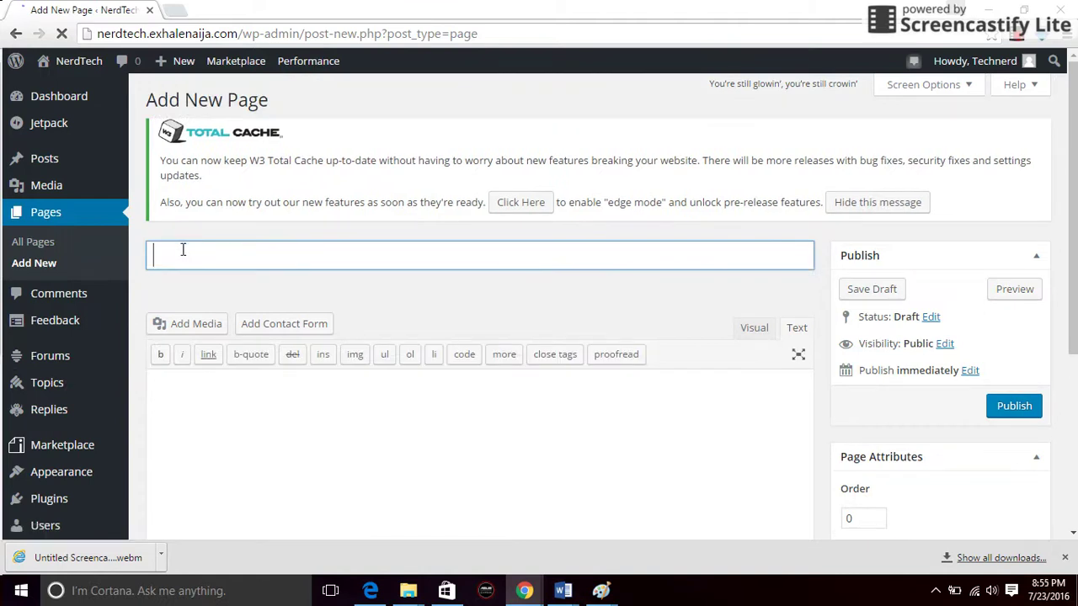
text(Forum)
click(221, 396)
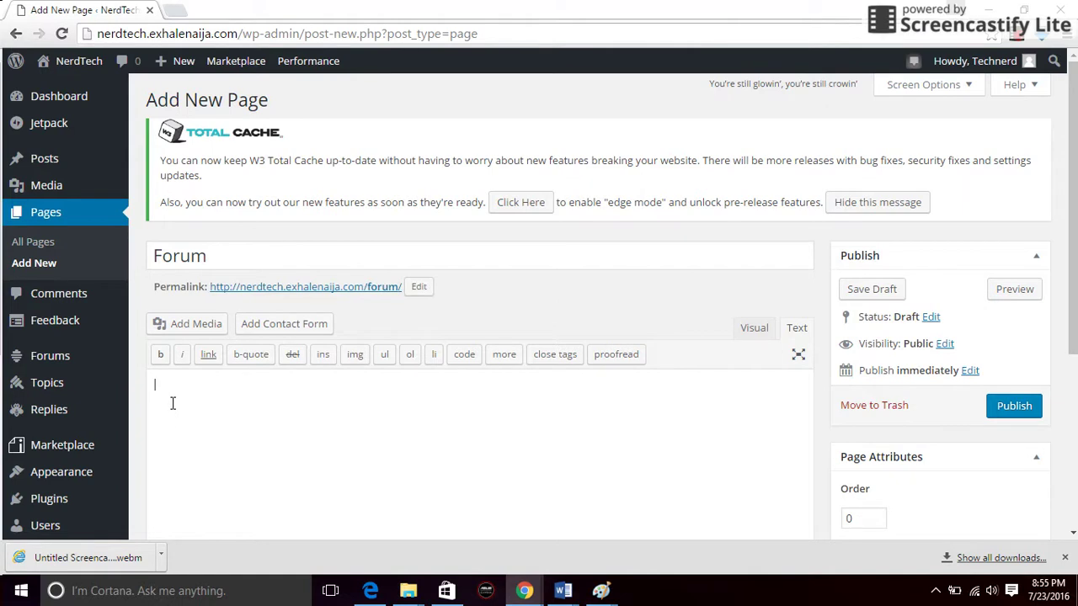
text([bbp)
text(-)
text(forum-index)
click(1017, 409)
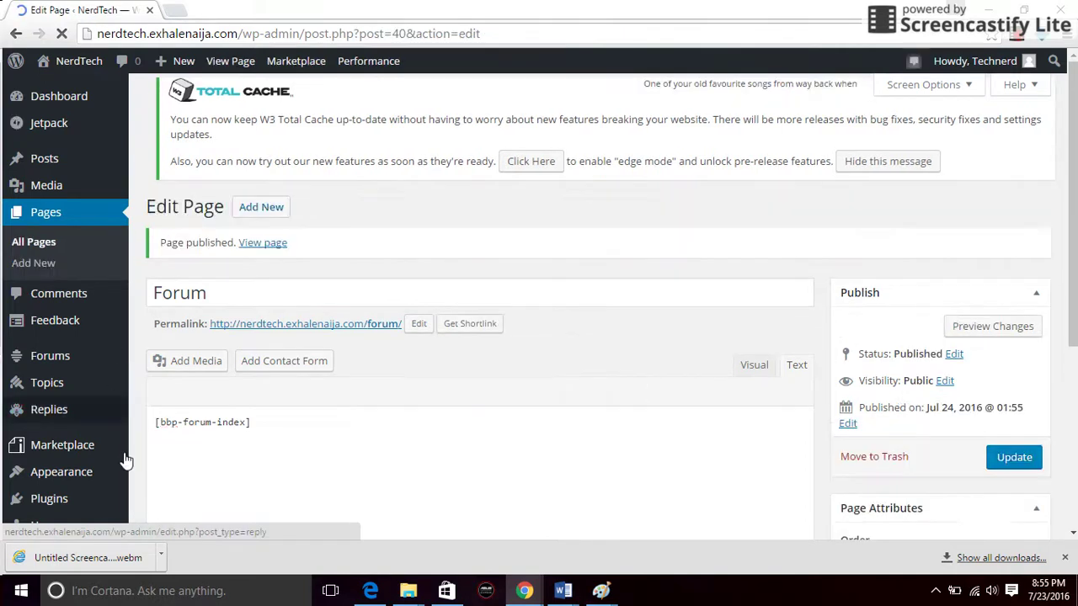
- Tick the Forum page, add it to Menu 1 in Appearance > Menus, and save the menu
mouse_move(71, 472)
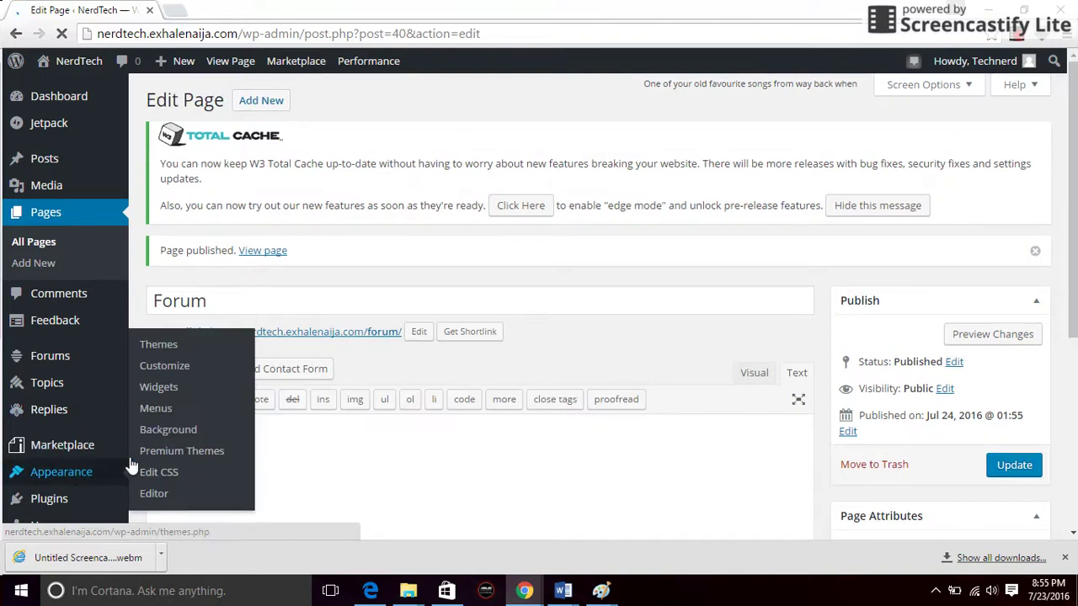
click(168, 410)
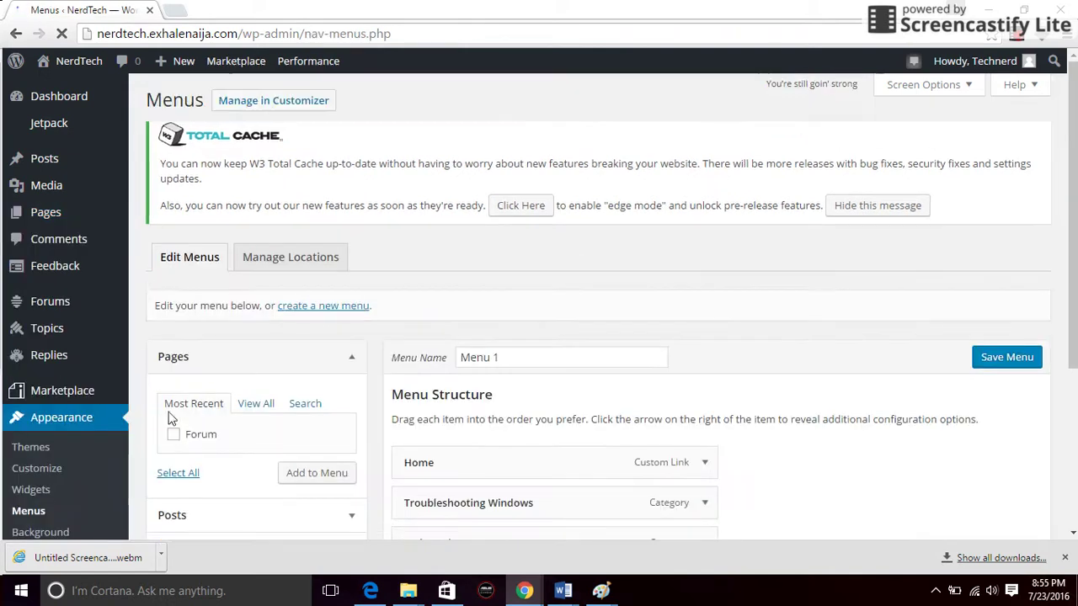
scroll(496, 224, down, 3)
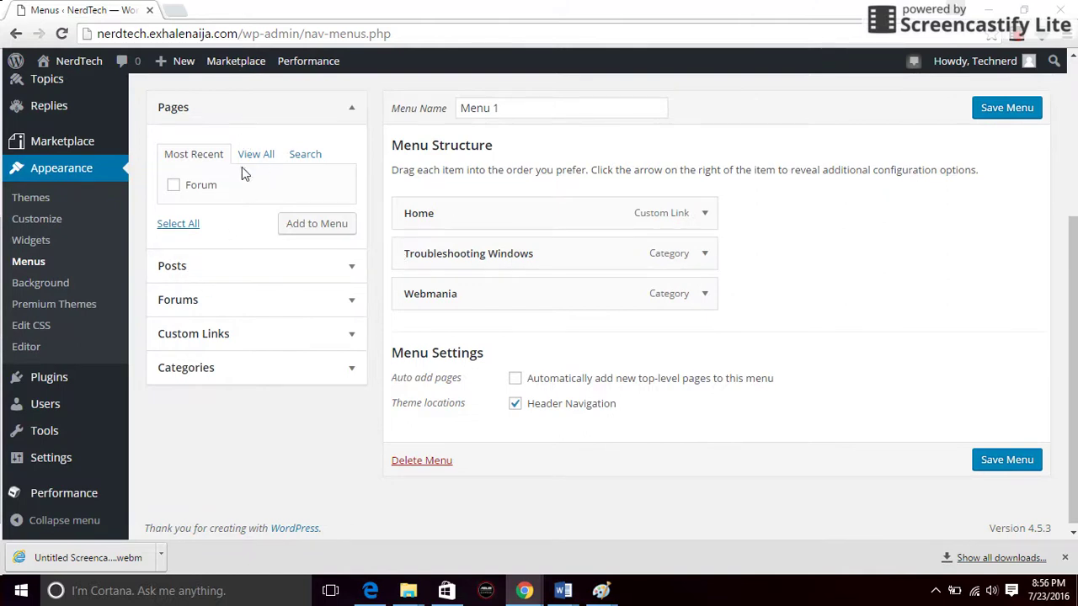
click(173, 186)
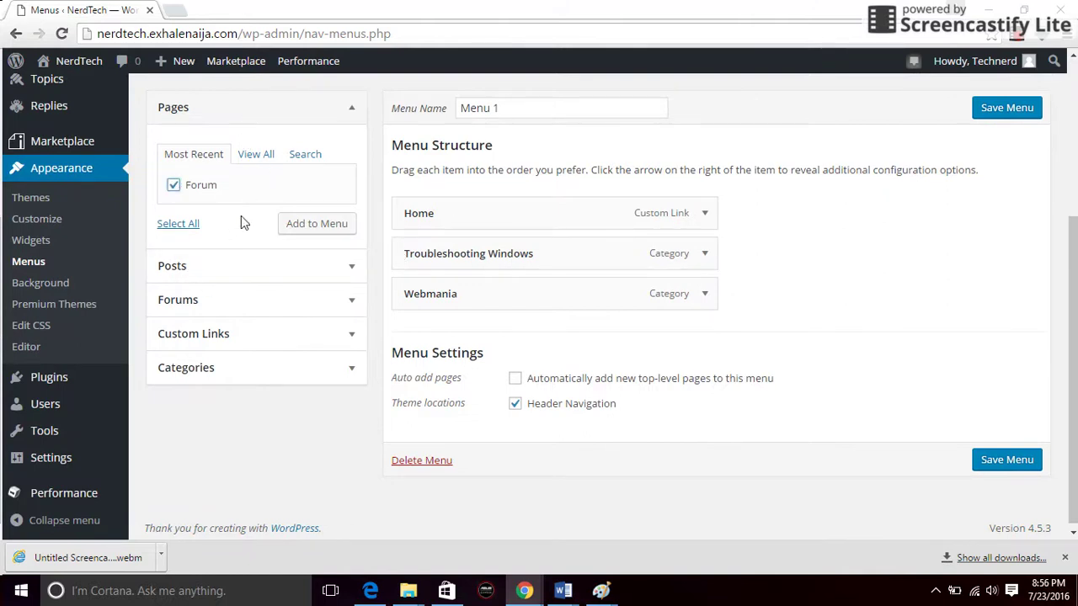
click(299, 226)
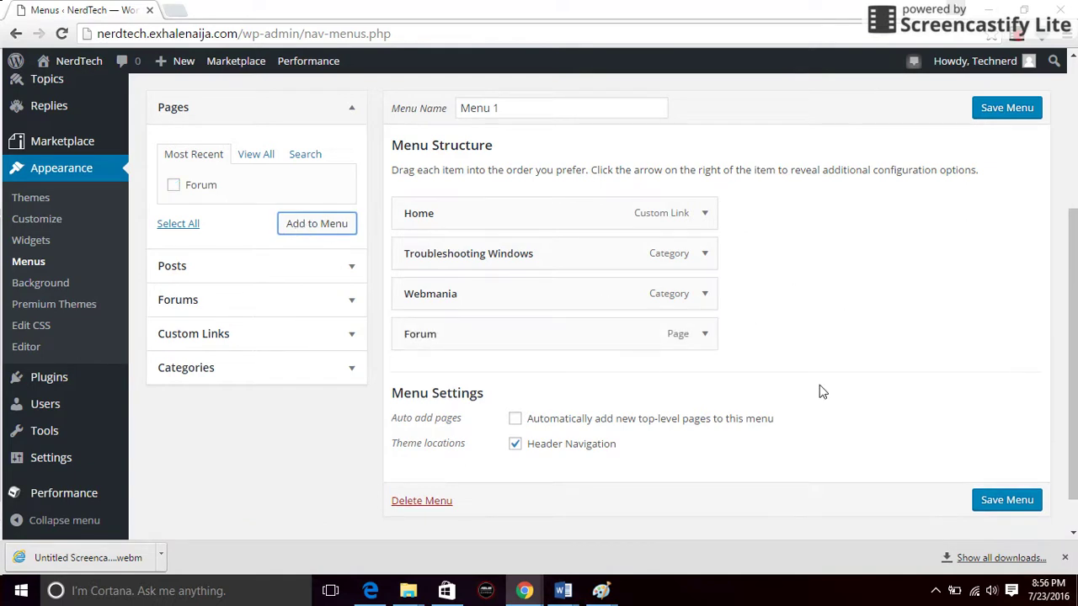
click(998, 504)
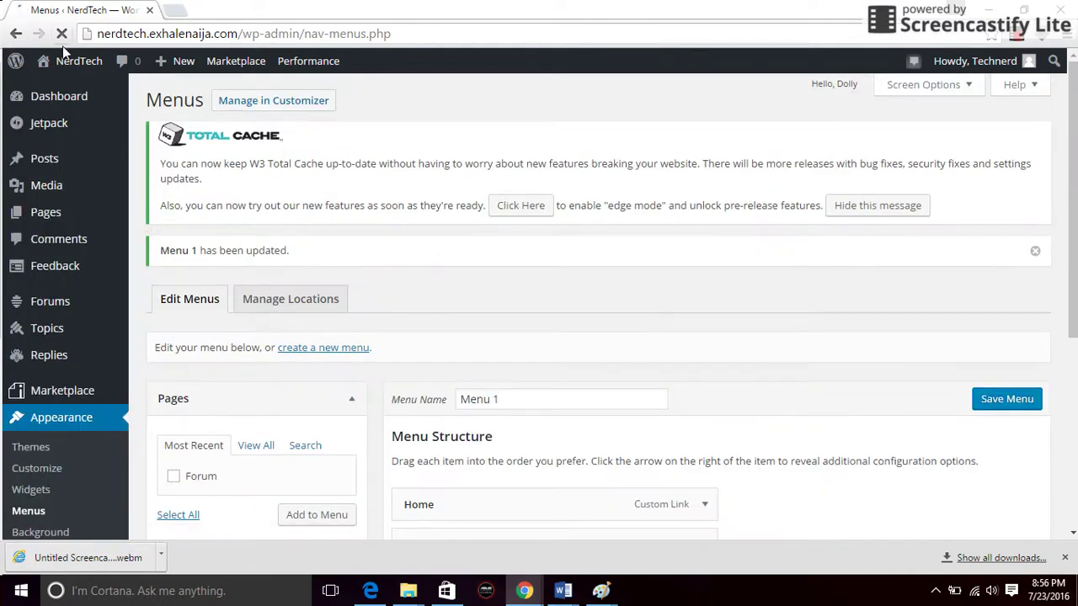
mouse_move(71, 64)
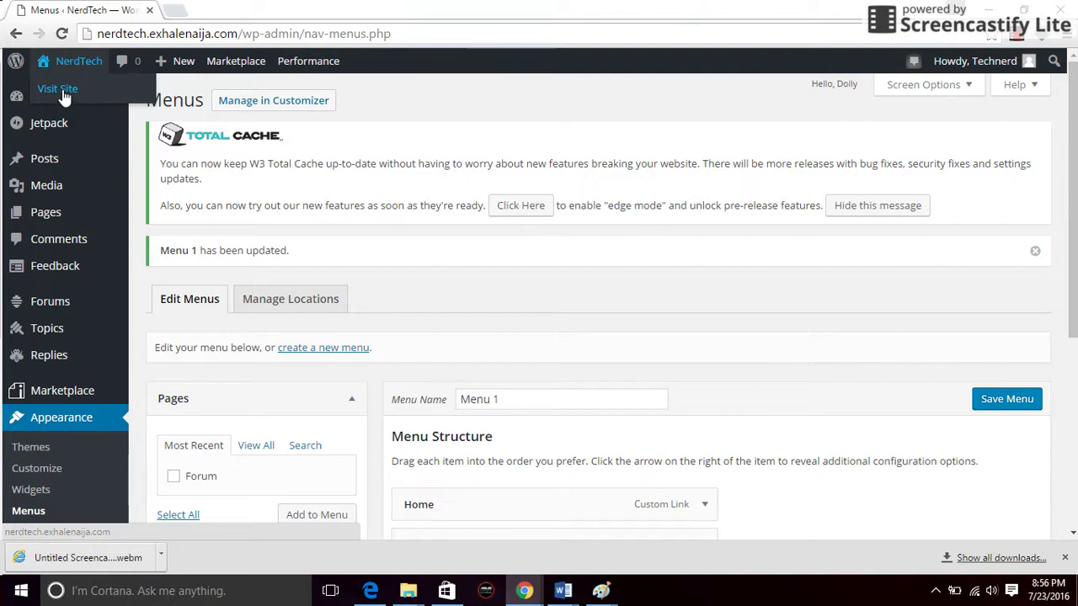
- View the live site's Forum page from the navigation, then return to the admin Dashboard
click(63, 91)
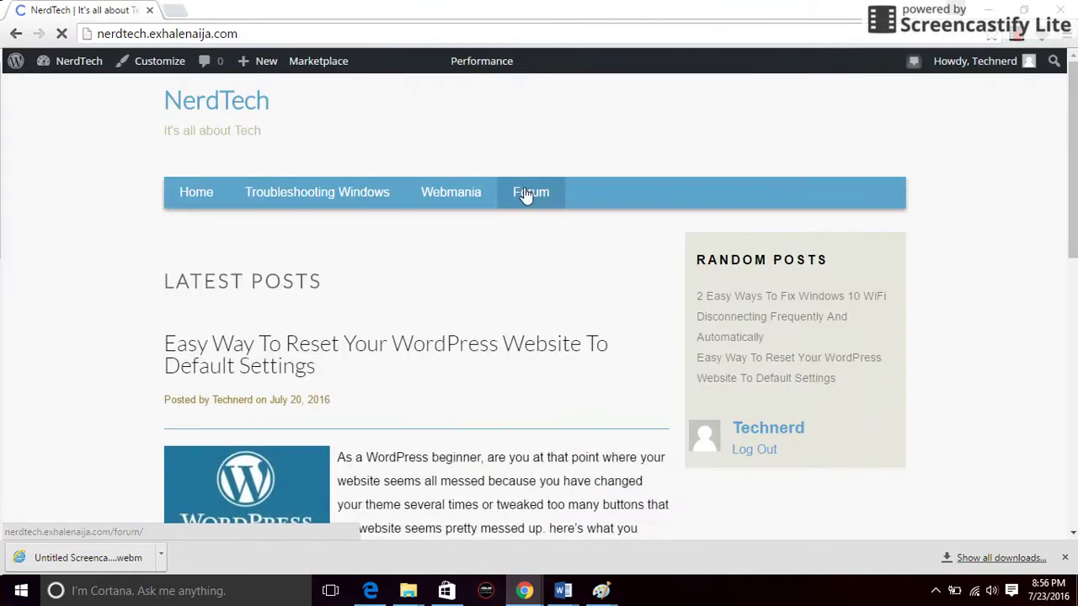
click(526, 193)
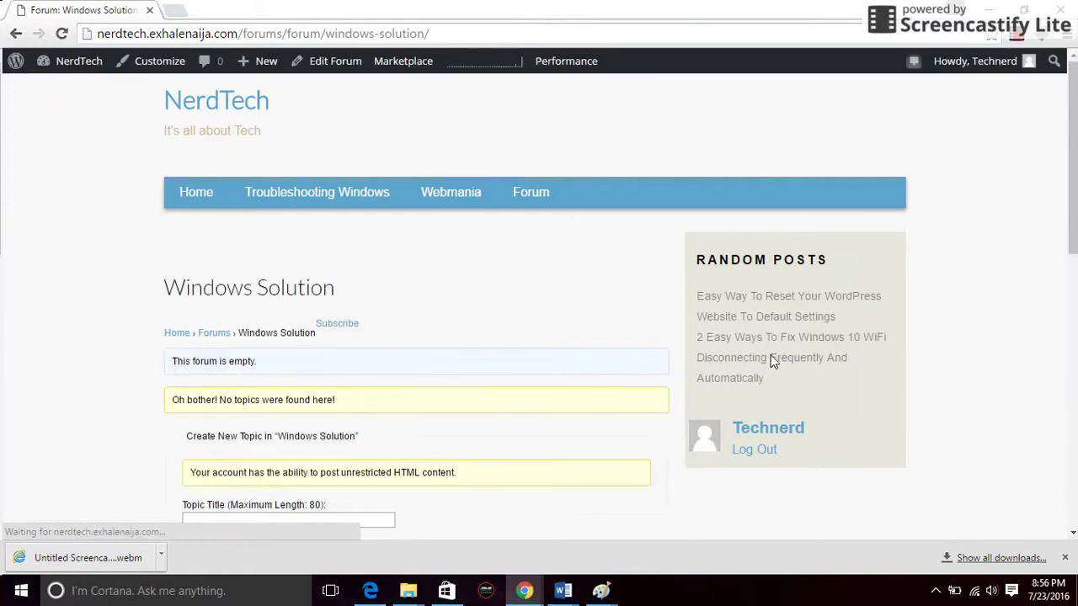
drag(1068, 169, 1074, 305)
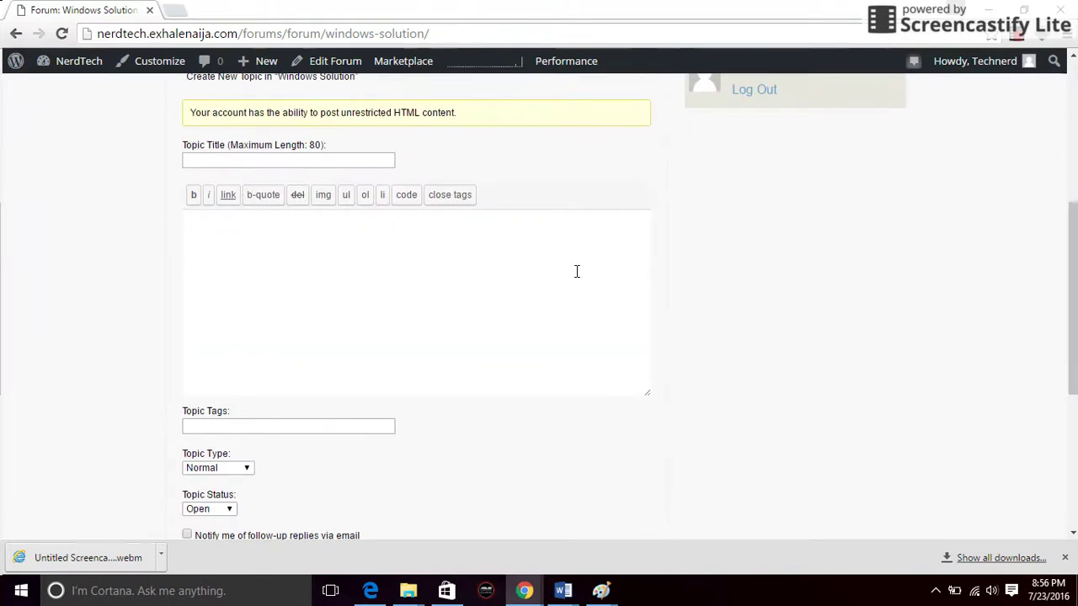
drag(1075, 271, 1074, 160)
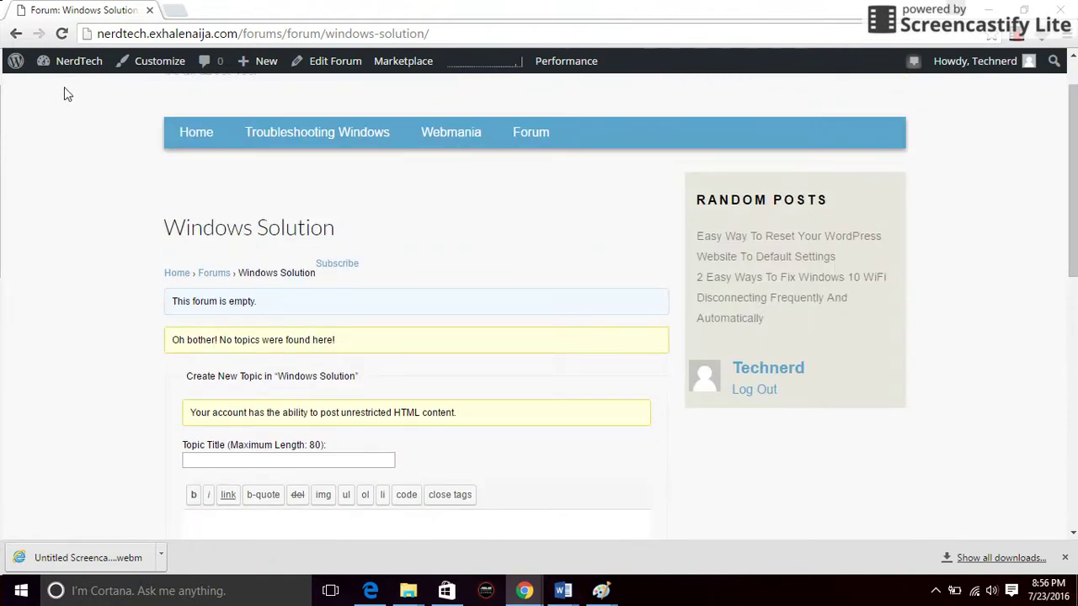
mouse_move(66, 67)
click(59, 92)
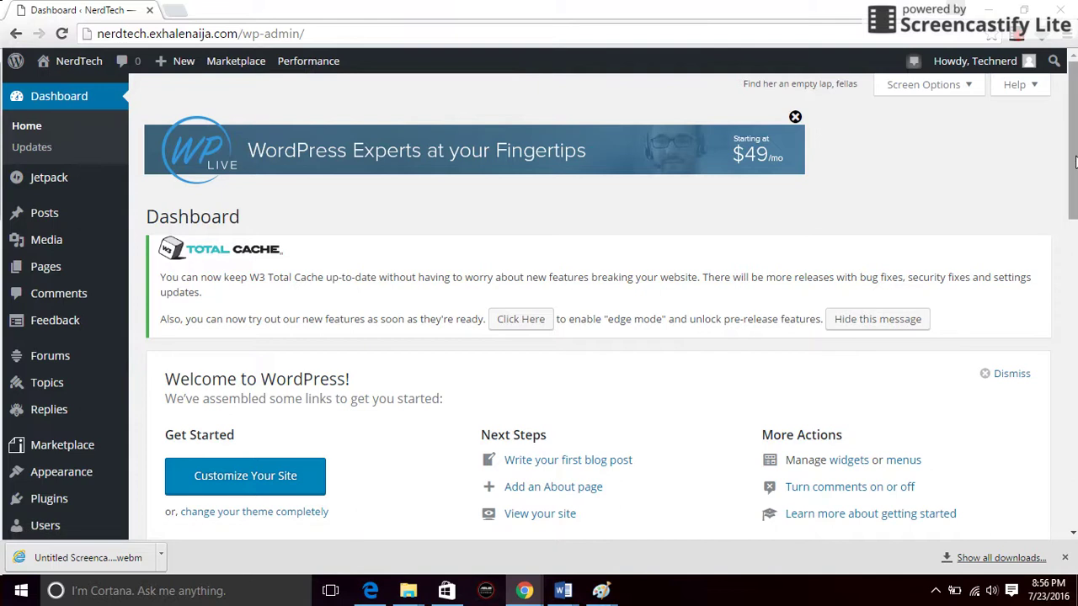
- Drag the bbPress Login Widget into the expanded Sidebar Widgets area and save it
scroll(846, 320, down, 3)
mouse_move(66, 352)
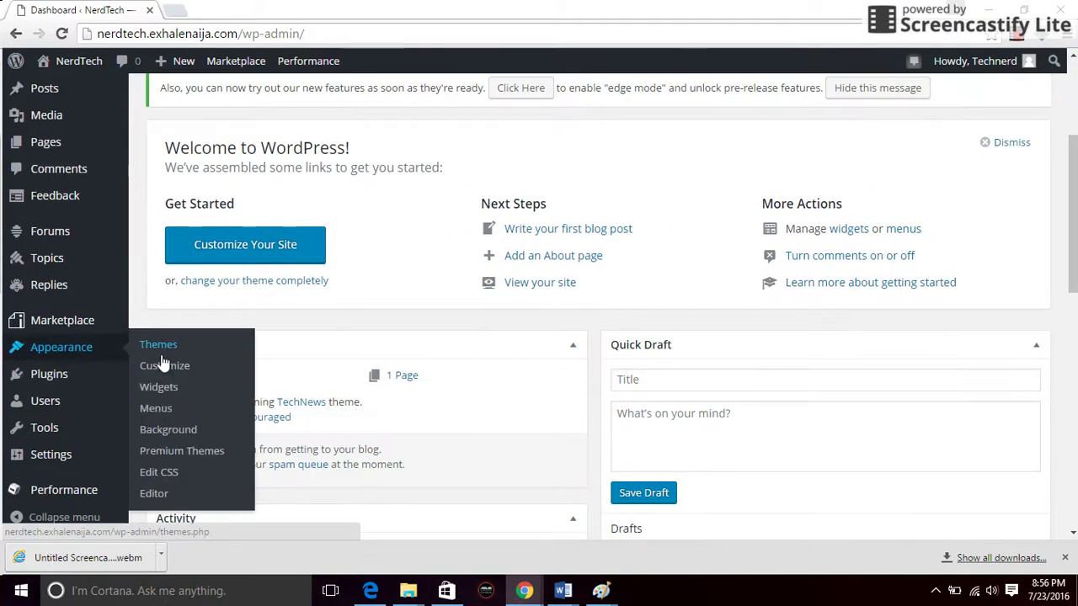
click(167, 388)
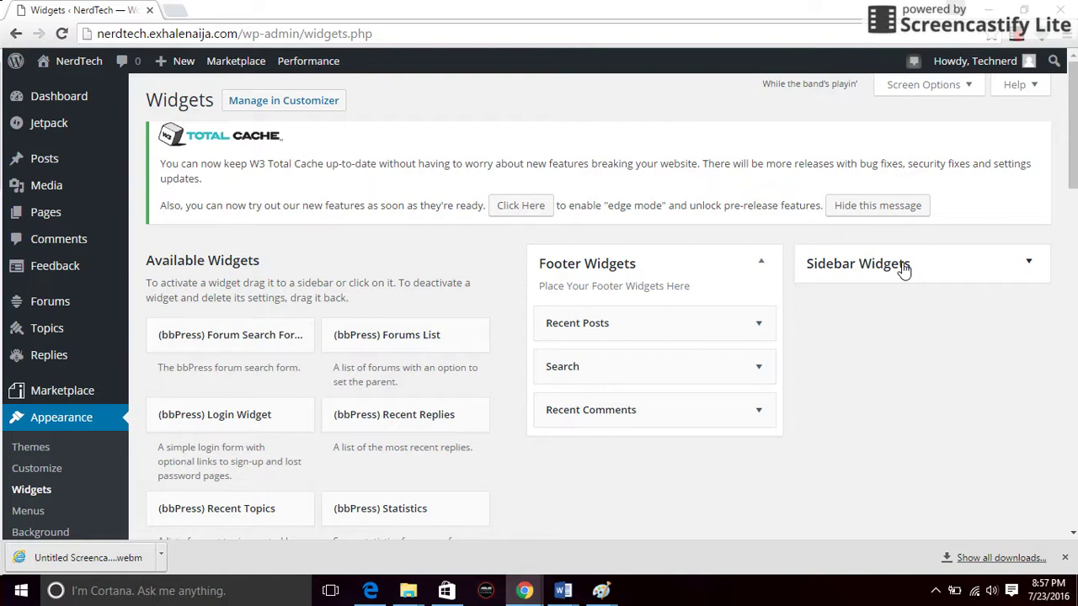
click(904, 267)
drag(242, 421, 922, 332)
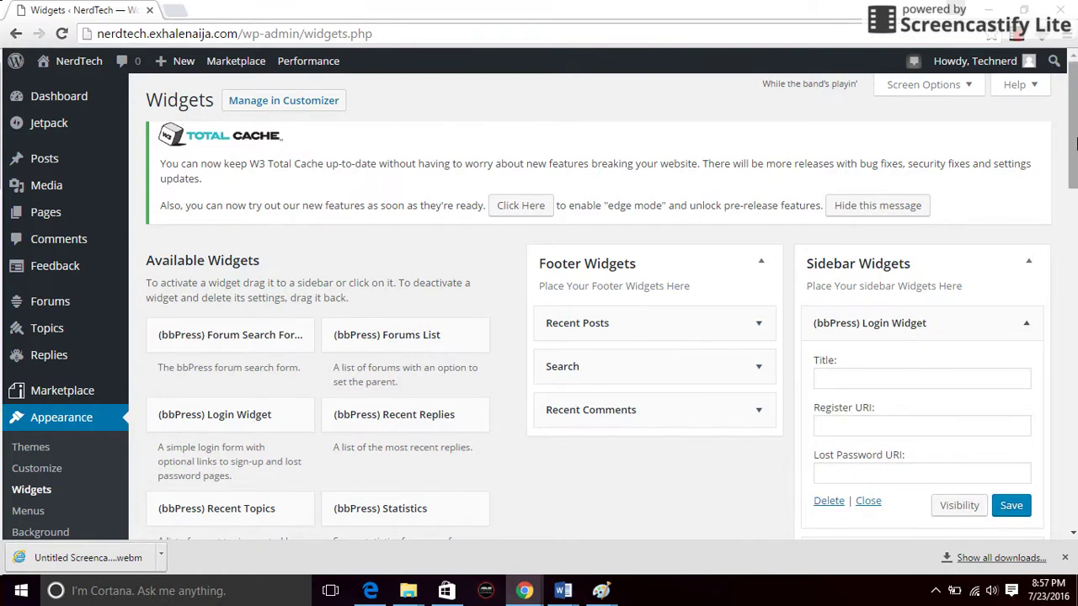
drag(1073, 126, 1074, 200)
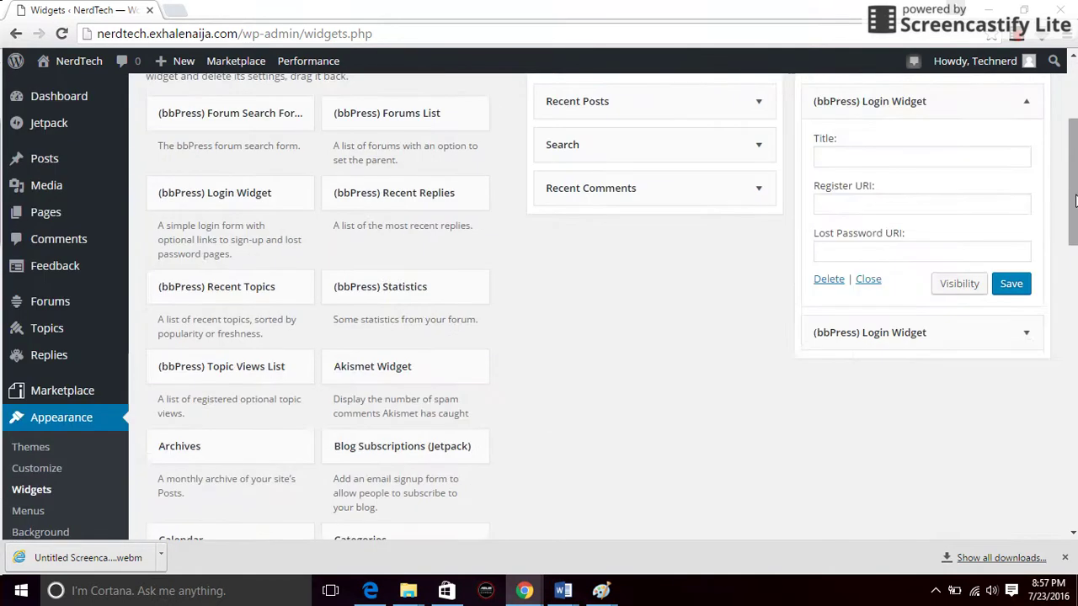
click(1012, 290)
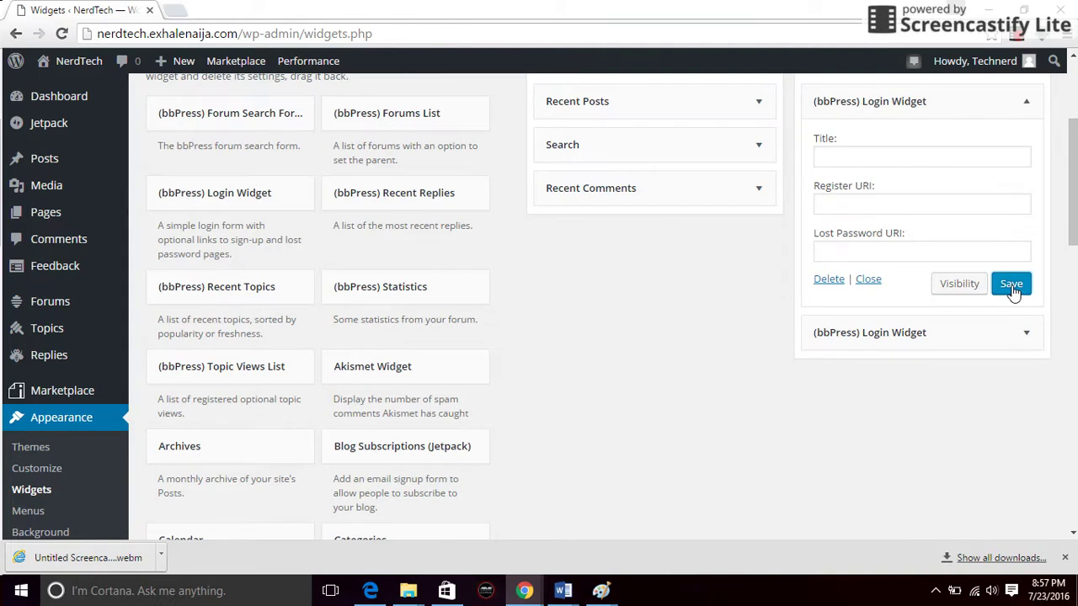
click(1014, 290)
click(890, 211)
scroll(1073, 181, up, 3)
- Publish a new page titled 'Register' containing the [bbp--register] shortcode
mouse_move(117, 173)
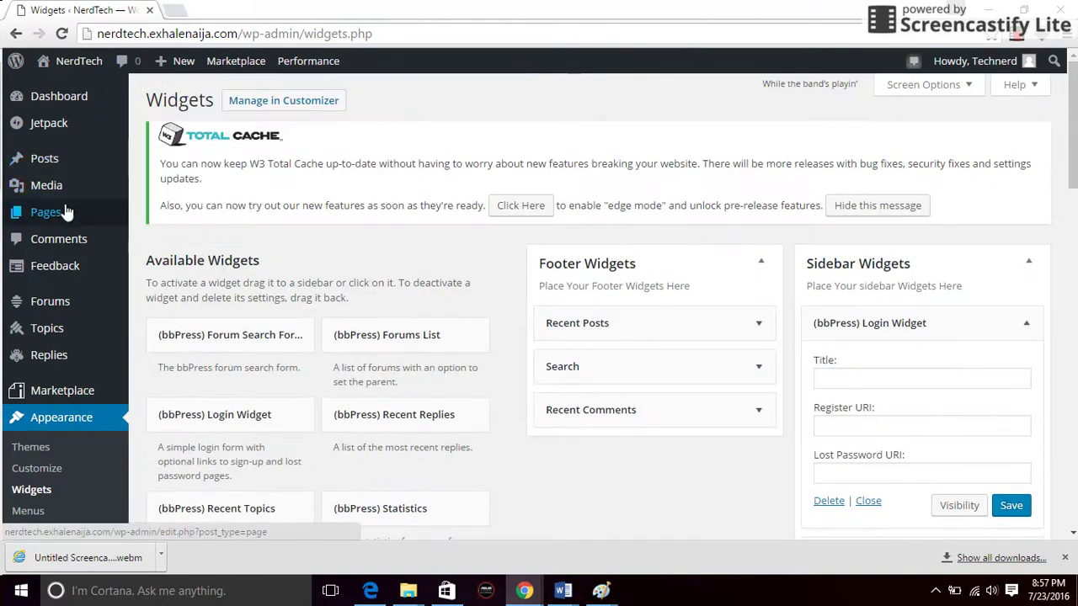
mouse_move(72, 217)
click(158, 238)
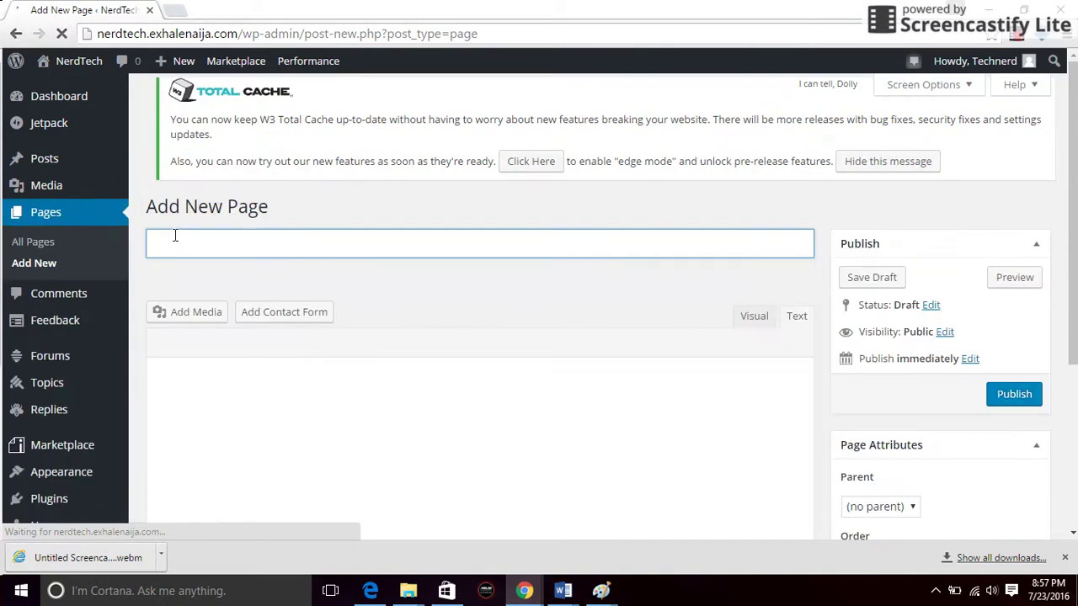
text(Reg)
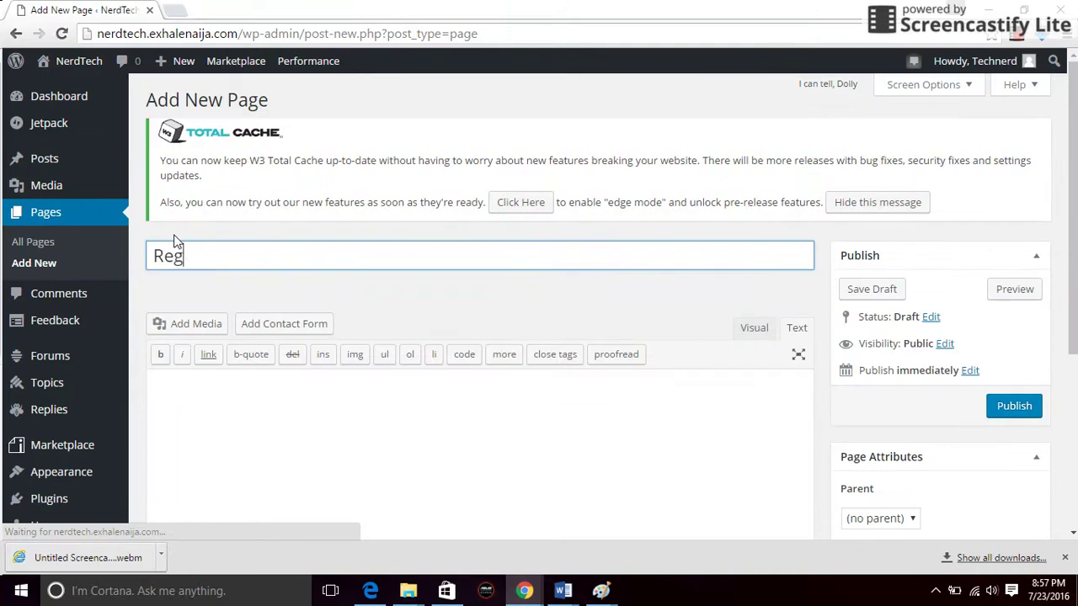
text(ister)
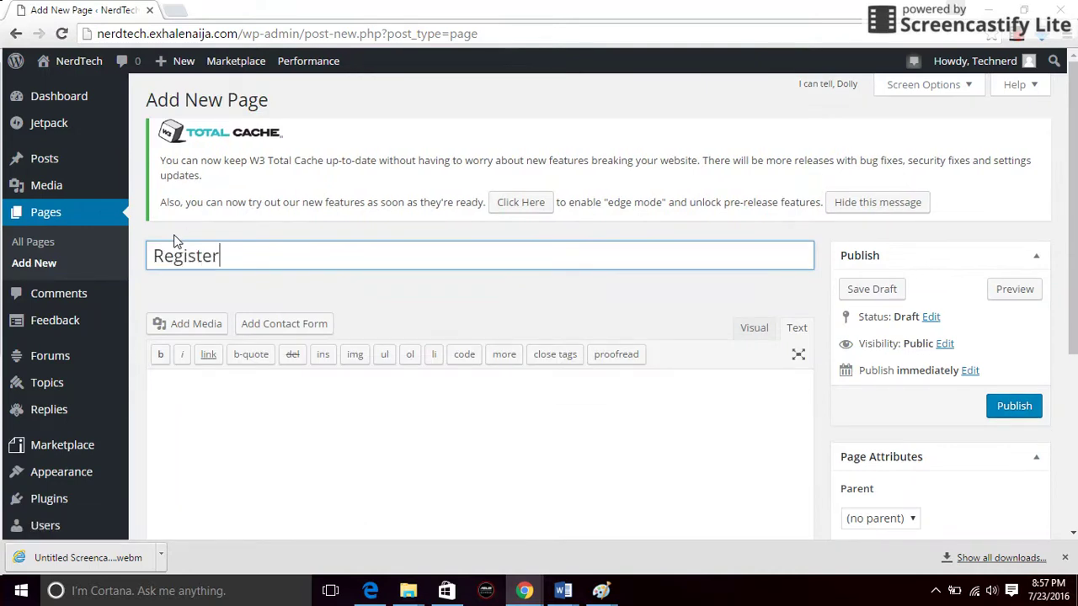
click(181, 400)
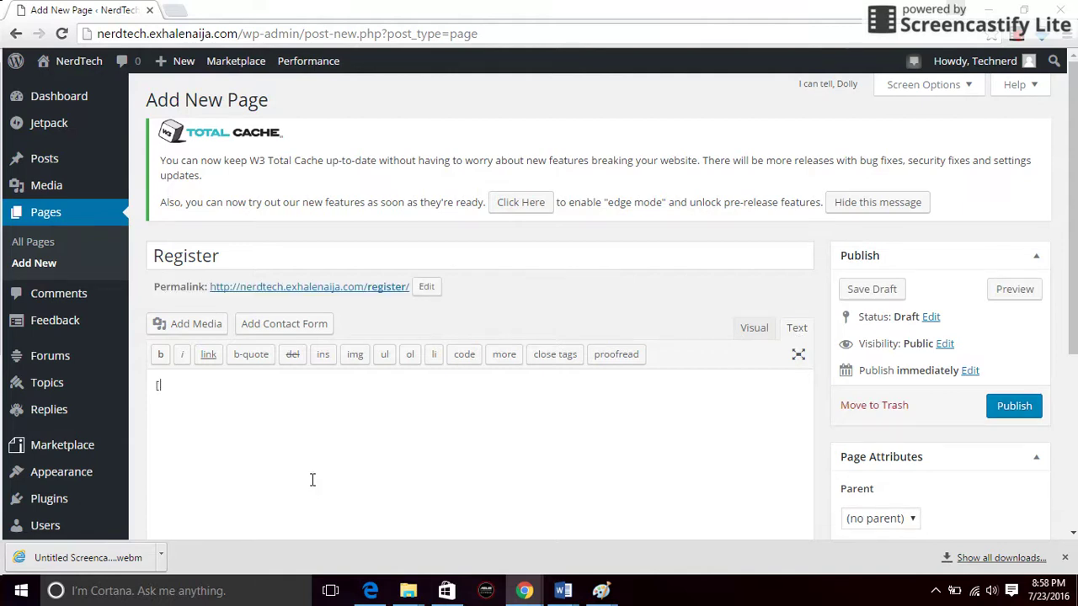
text([bbp--registe)
click(1013, 407)
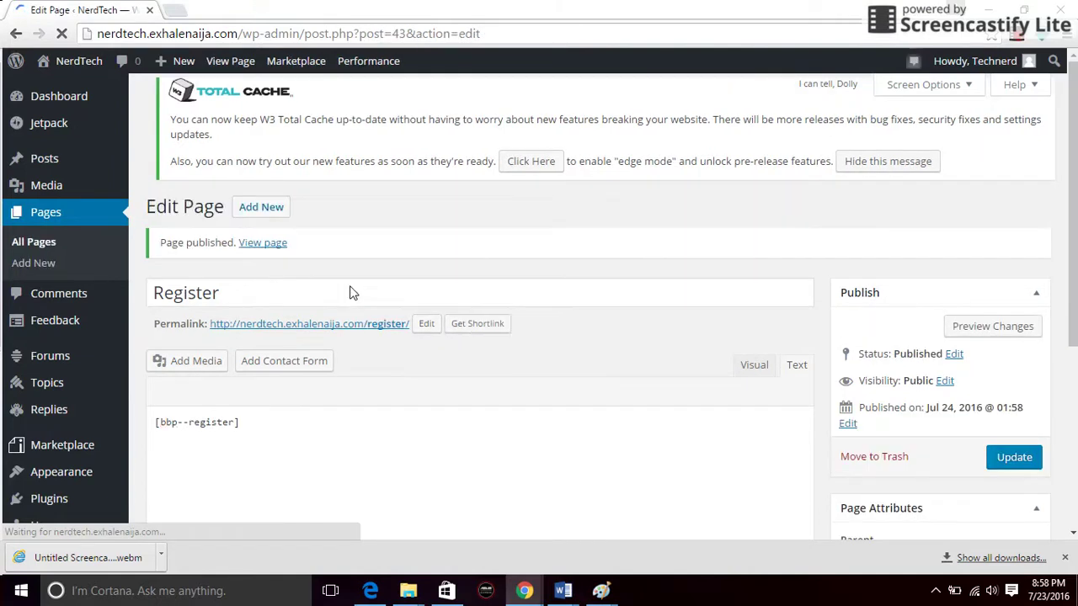
- Copy the Register page's permalink address and return to the Widgets page
right_click(352, 291)
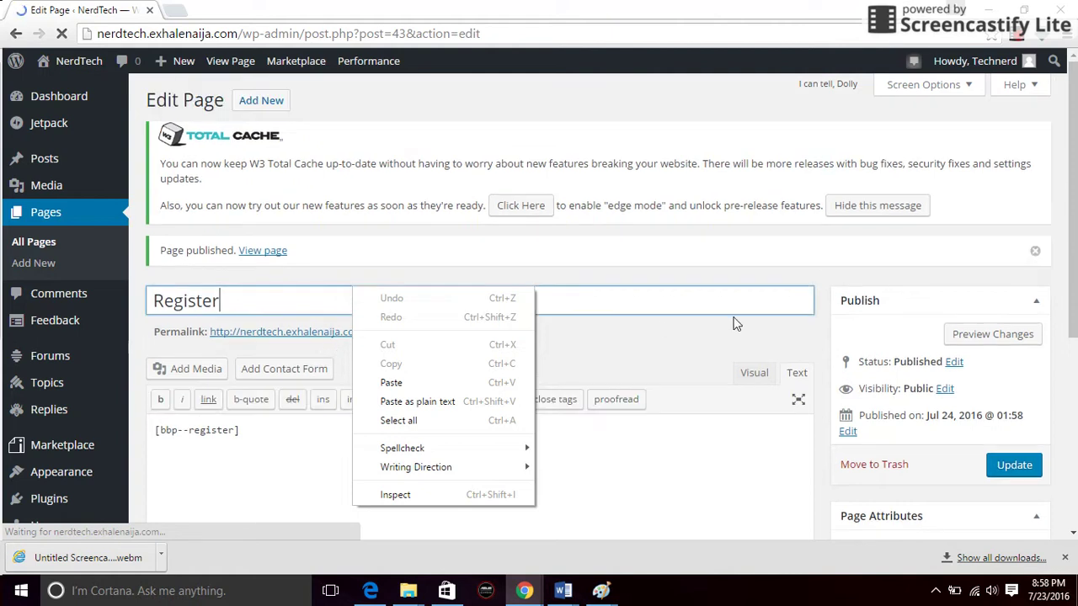
click(687, 344)
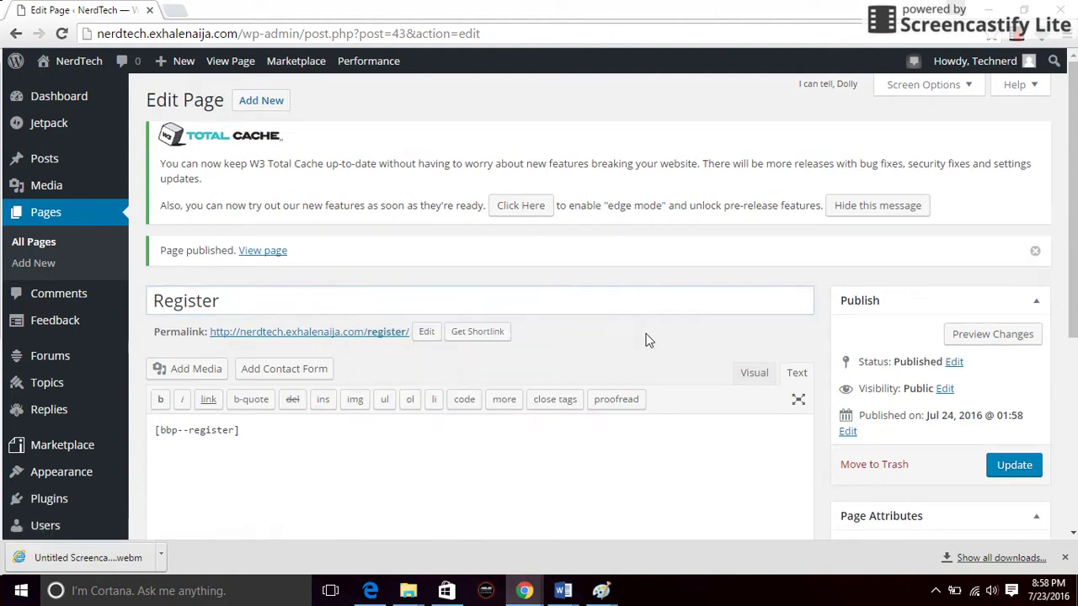
right_click(387, 335)
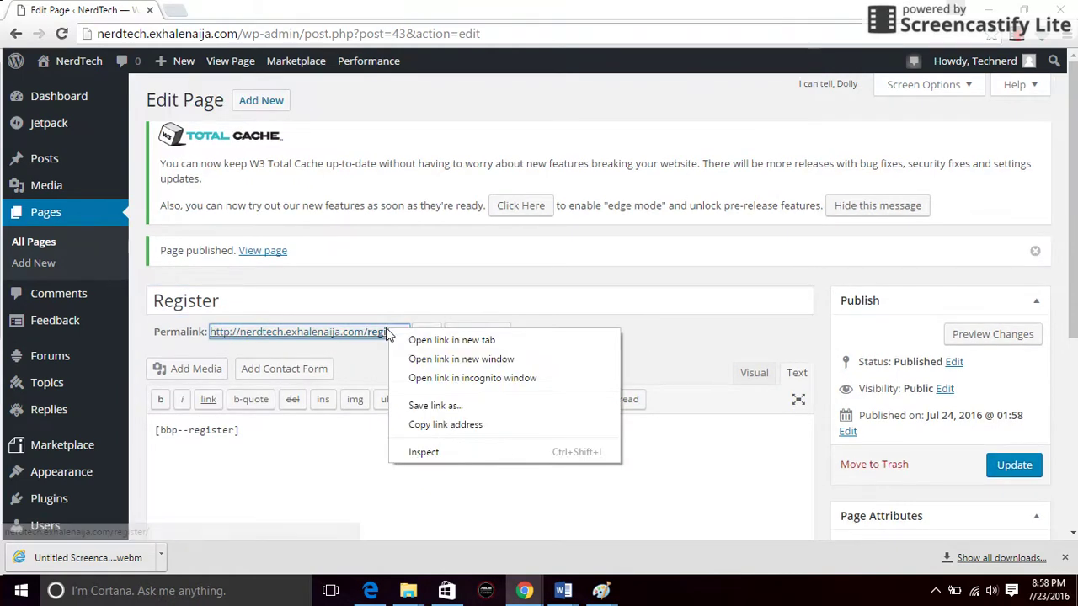
click(431, 426)
mouse_move(80, 478)
click(167, 389)
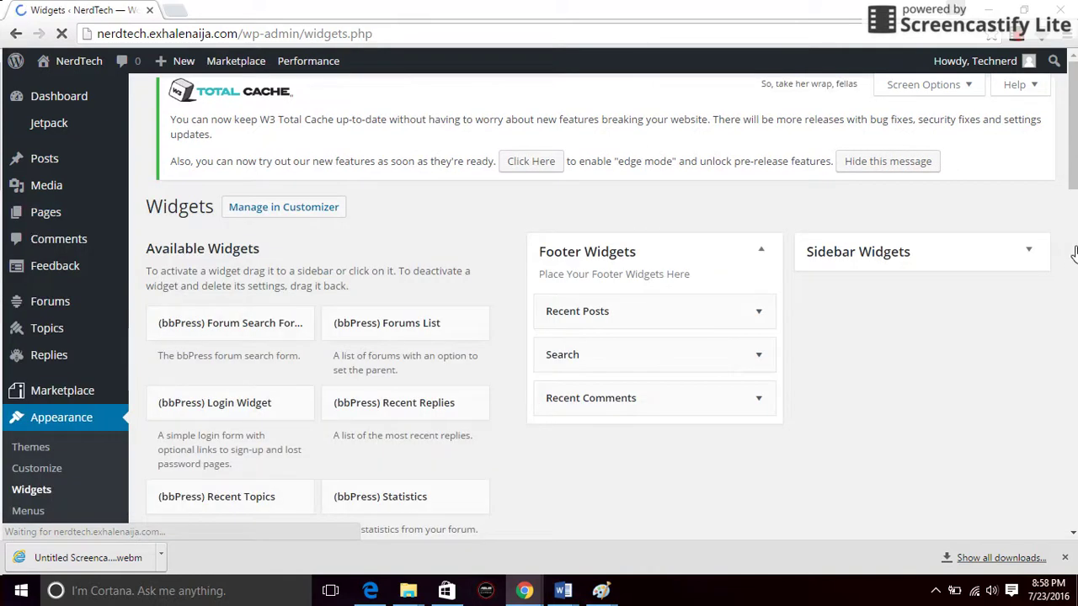
- Delete the duplicate Login Widget from Sidebar Widgets
click(1016, 268)
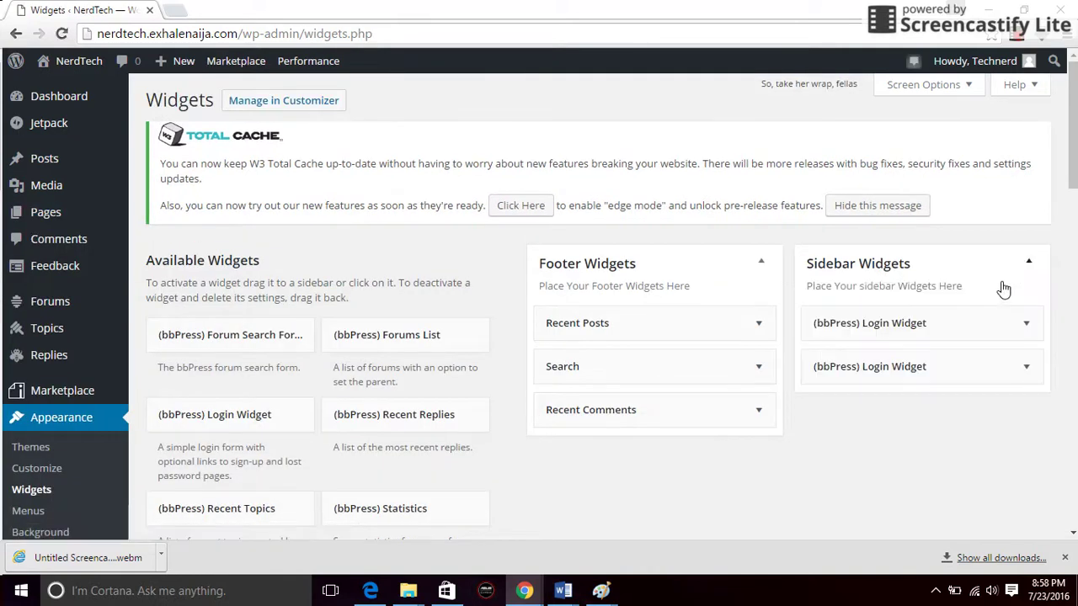
click(1025, 329)
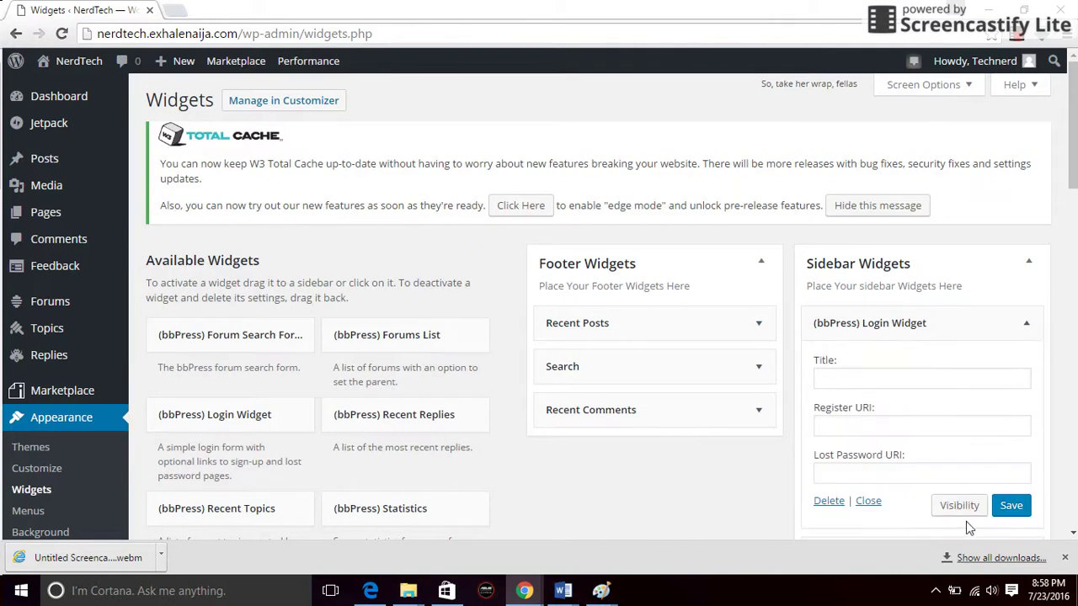
click(834, 503)
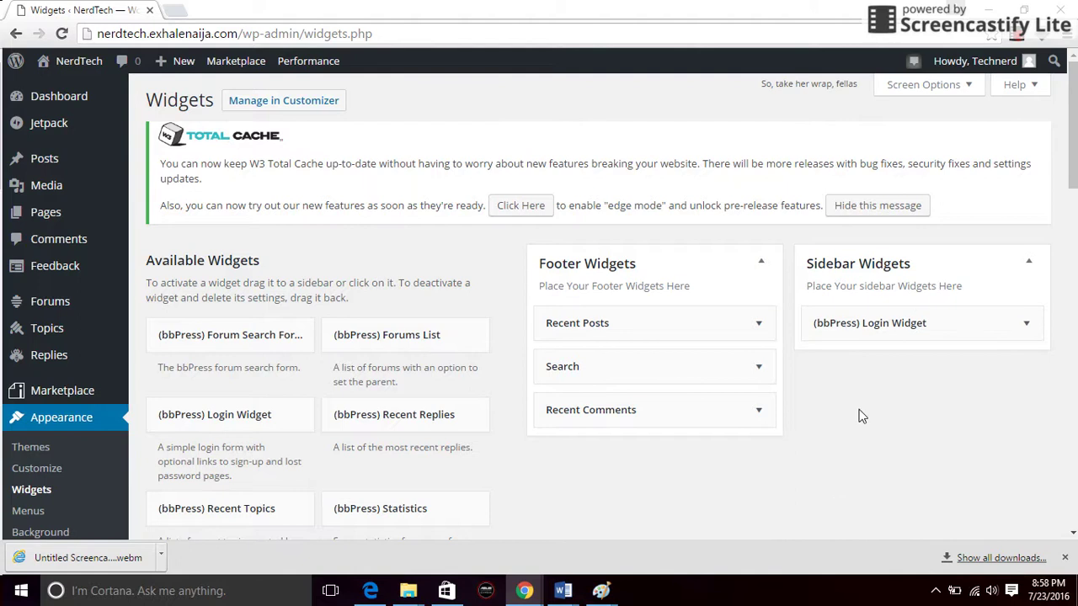
- Clear both URI fields, paste the /register address into Register URI, and save the widget
click(941, 327)
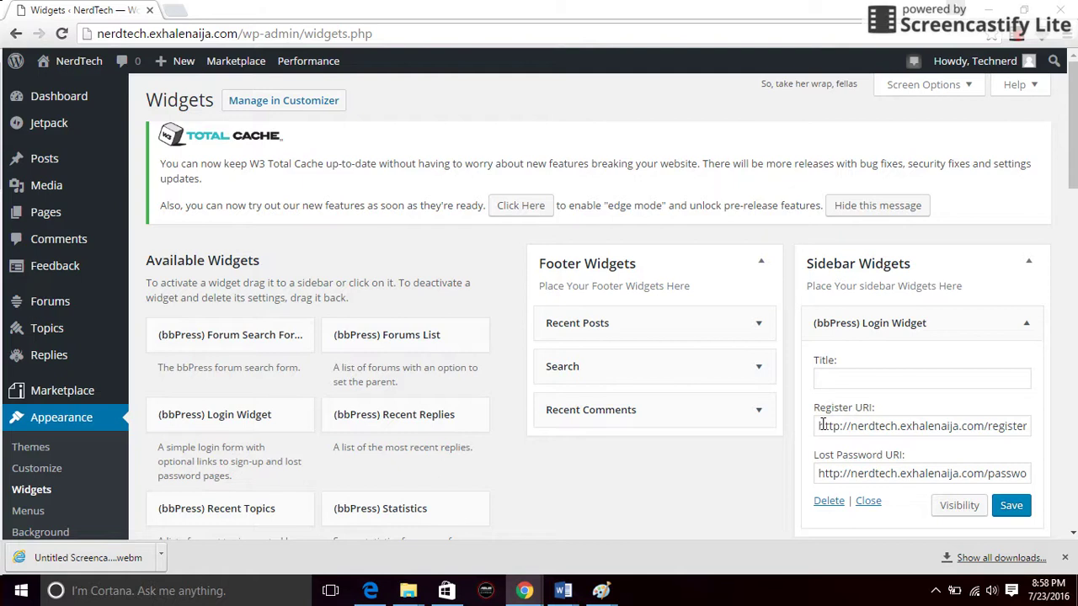
drag(822, 425, 996, 427)
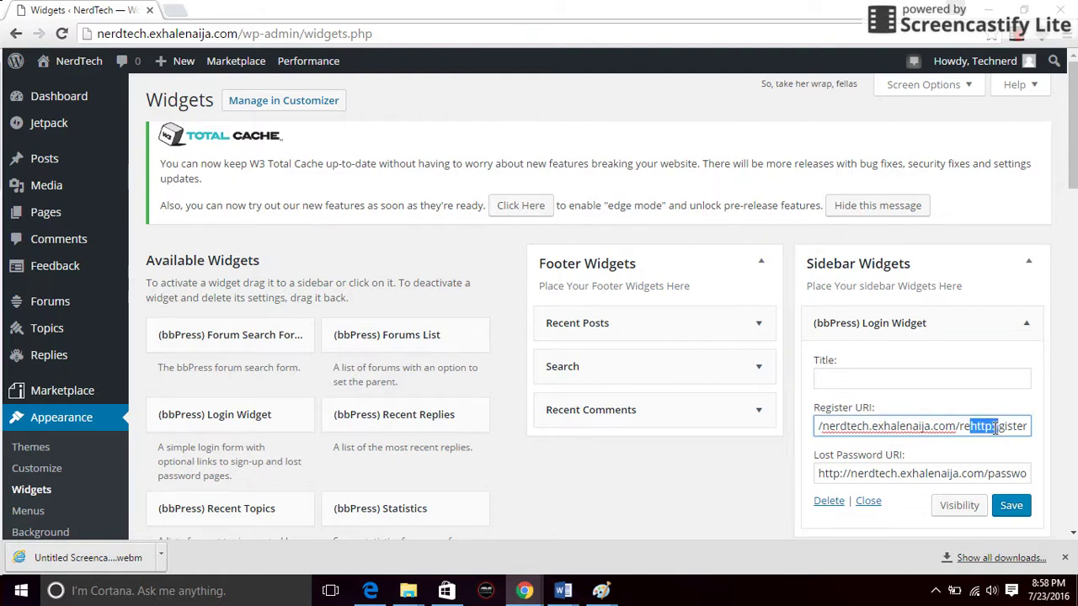
key(ctrl+a)
key(BackSpace)
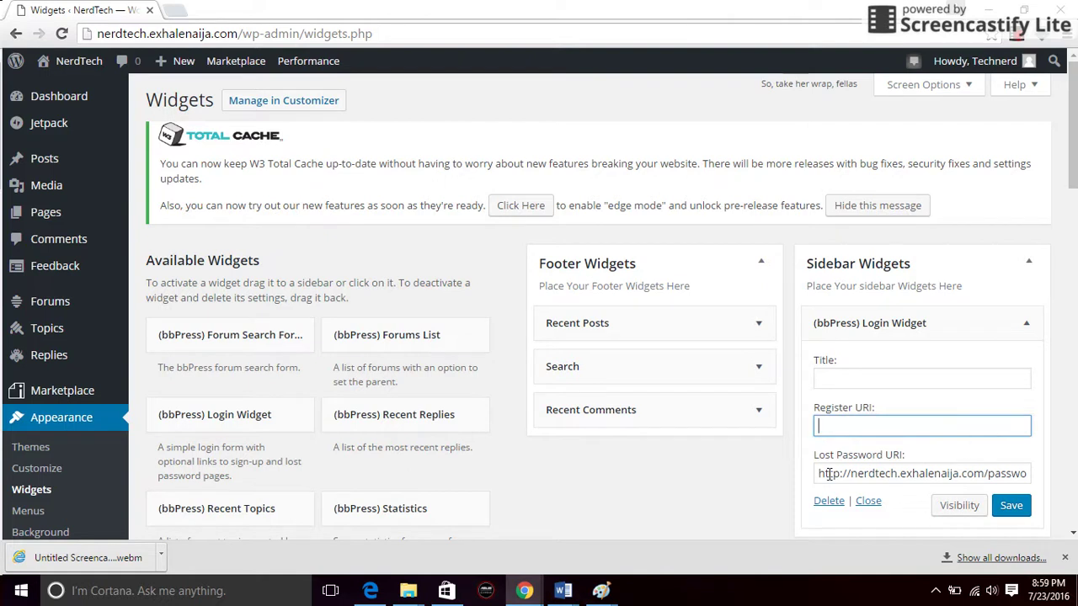
drag(817, 476, 1077, 492)
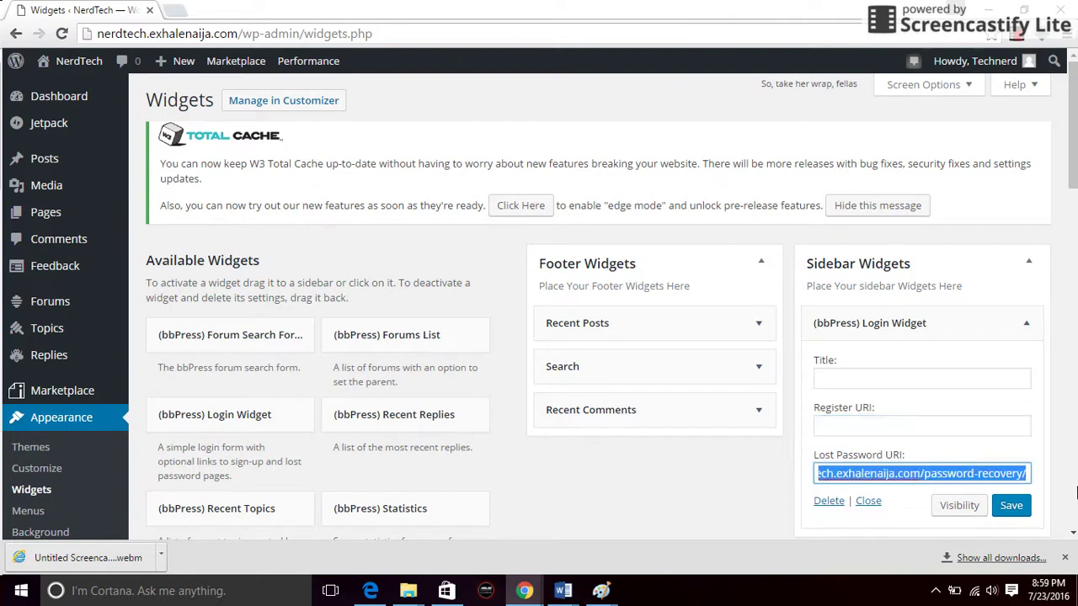
key(BackSpace)
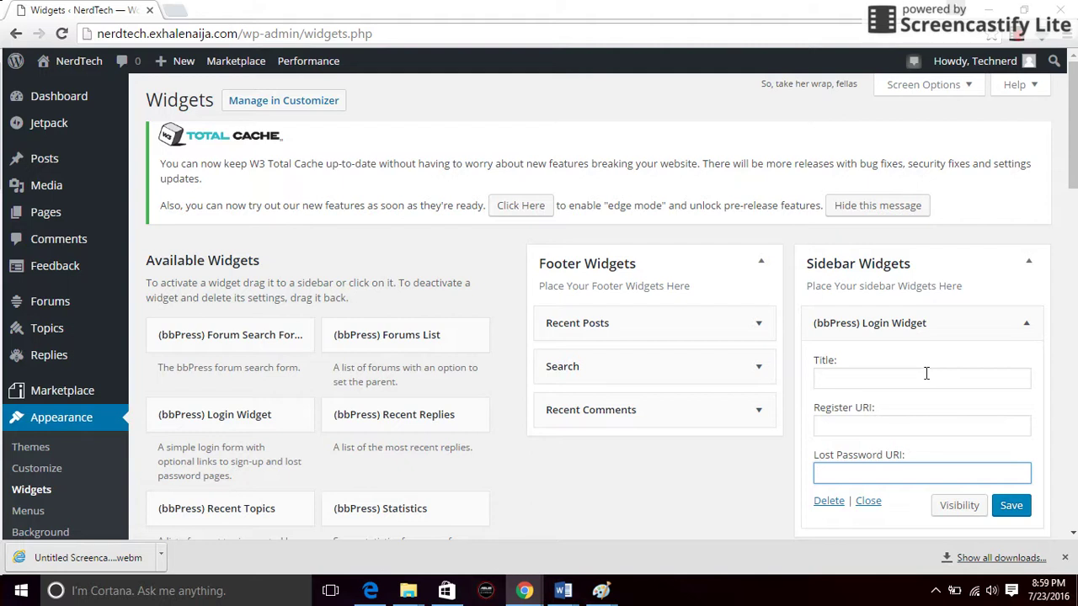
click(926, 373)
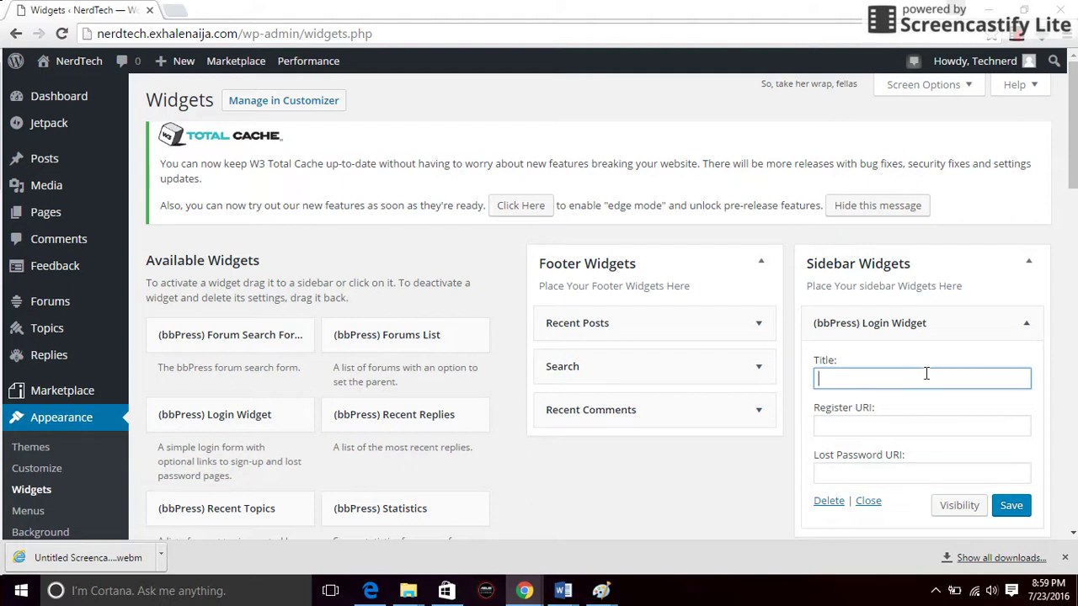
click(900, 417)
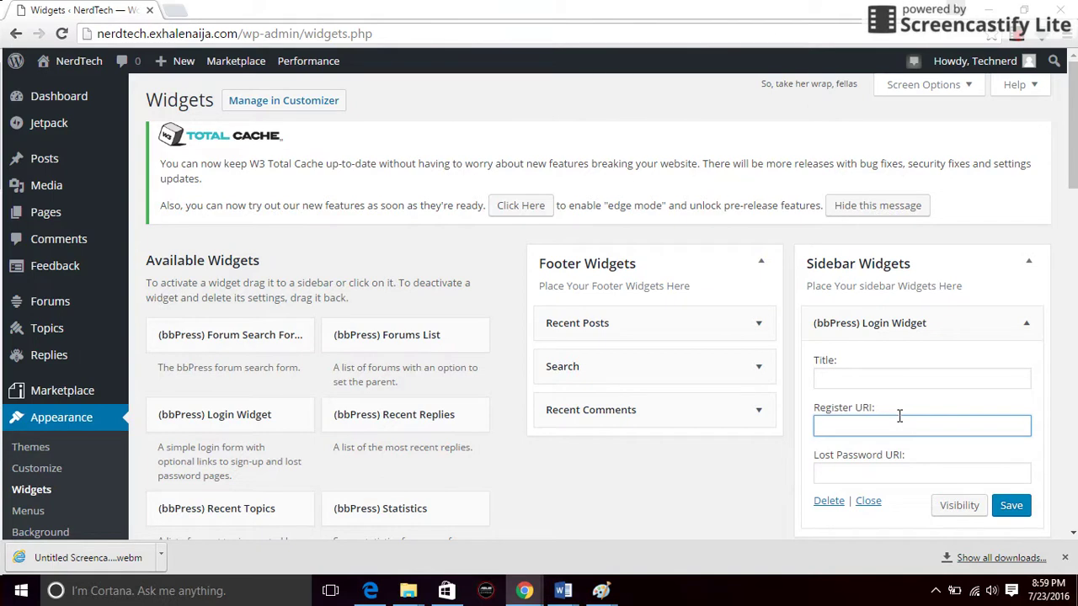
key(ctrl+v)
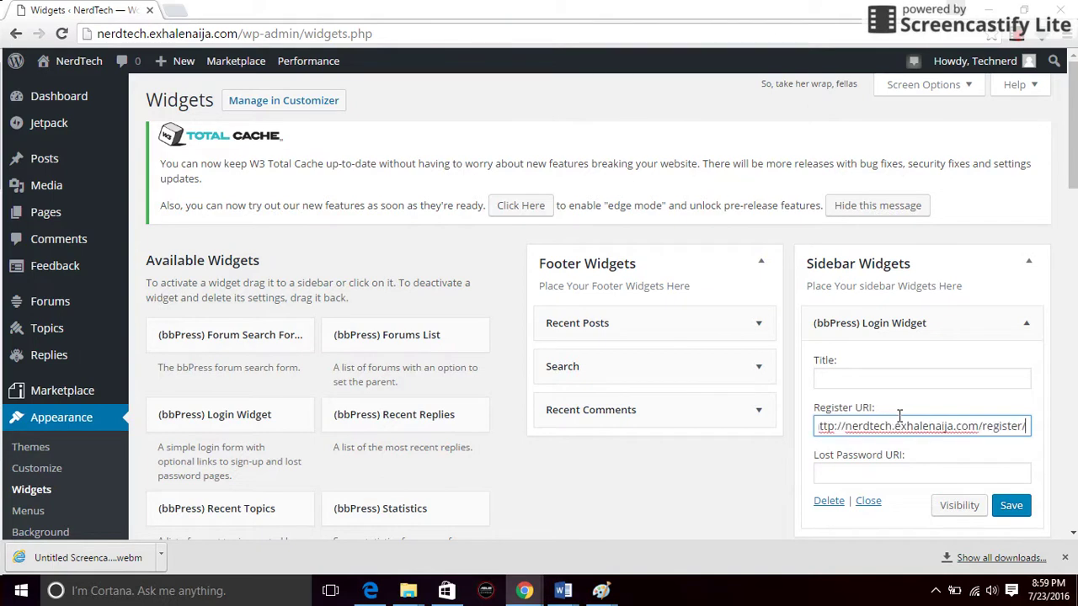
click(1019, 506)
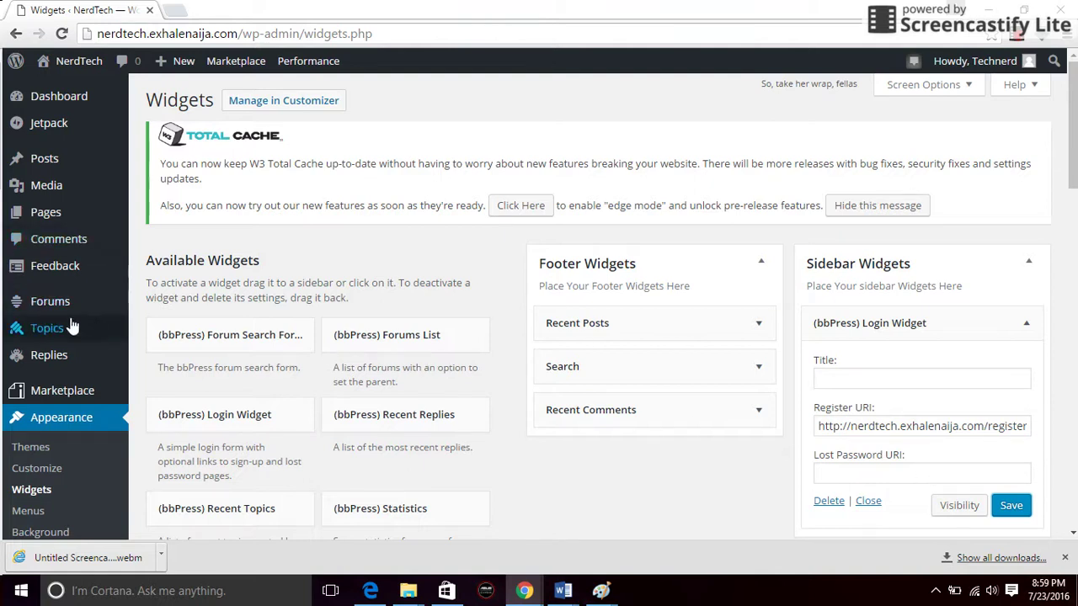
- Publish a 'Password Recovery' page with the [bbp-lost-pass] shortcode and copy its permalink address
mouse_move(48, 211)
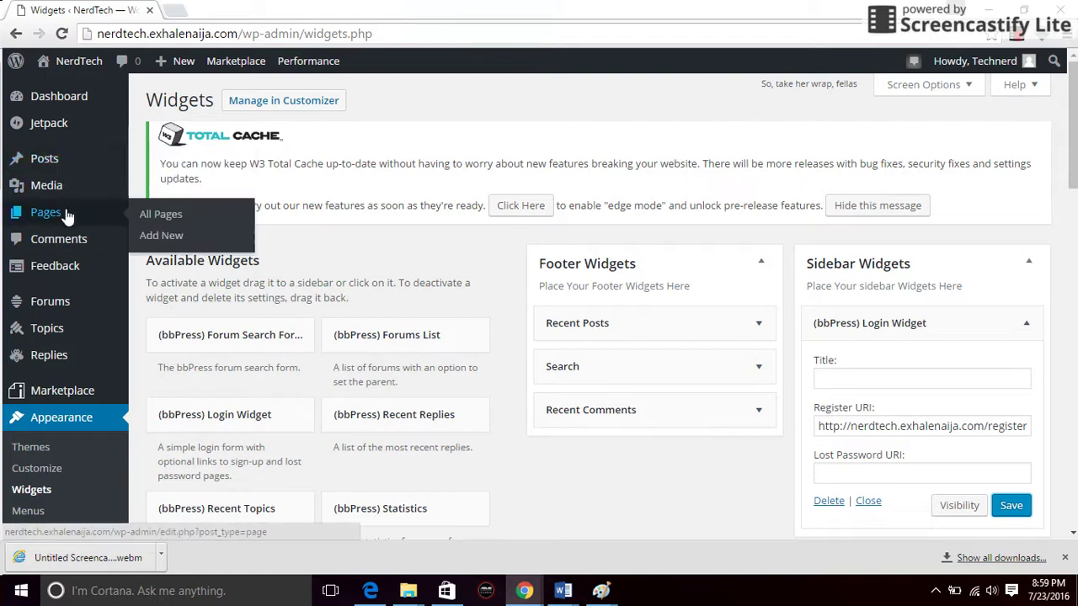
click(159, 239)
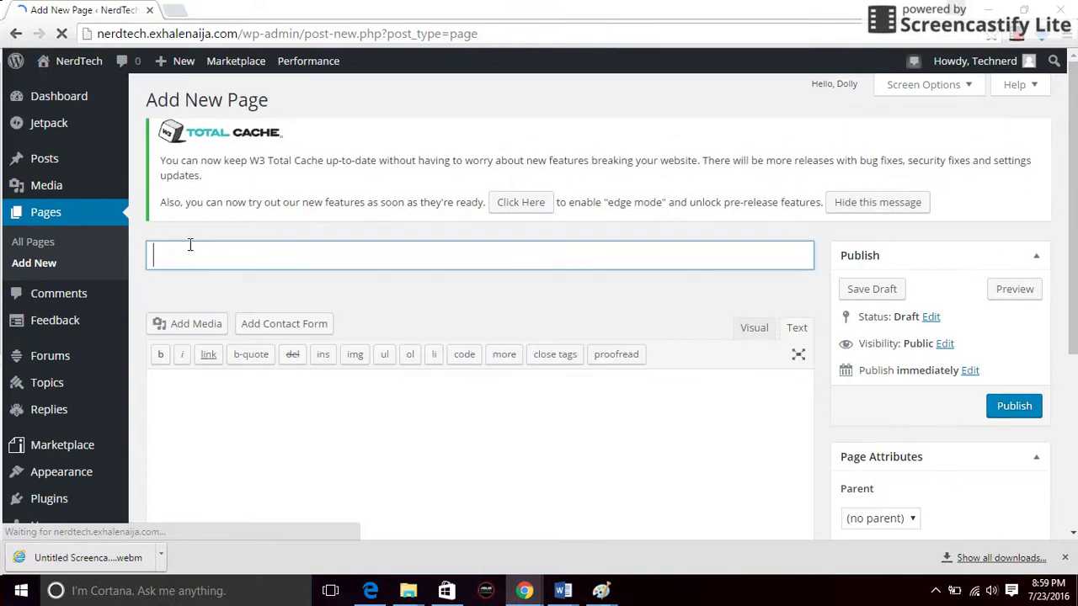
text(Password)
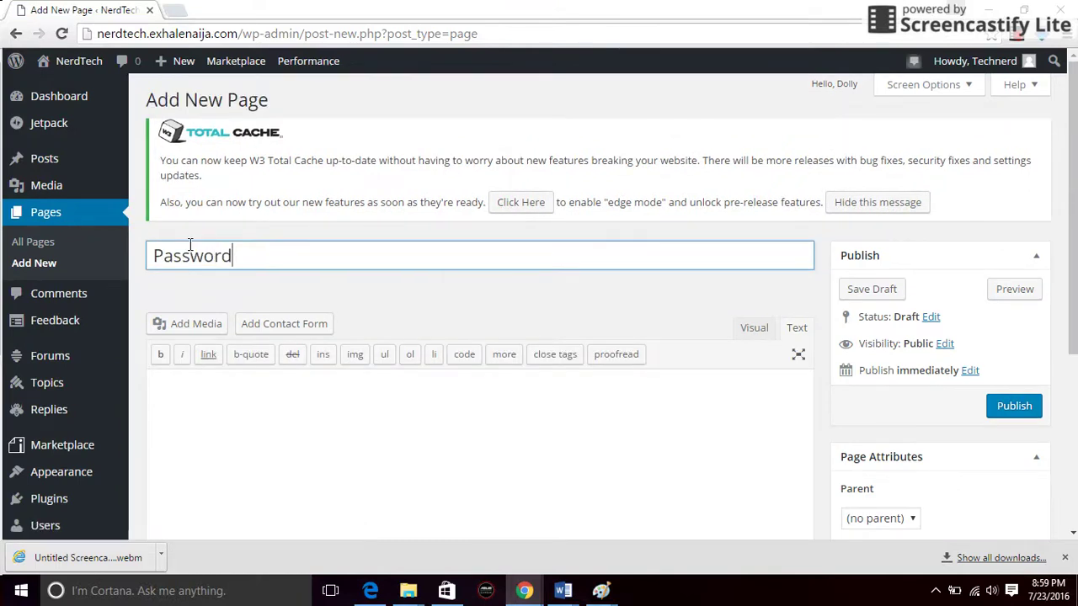
text( Recov)
key(BackSpace)
text(covery)
click(191, 387)
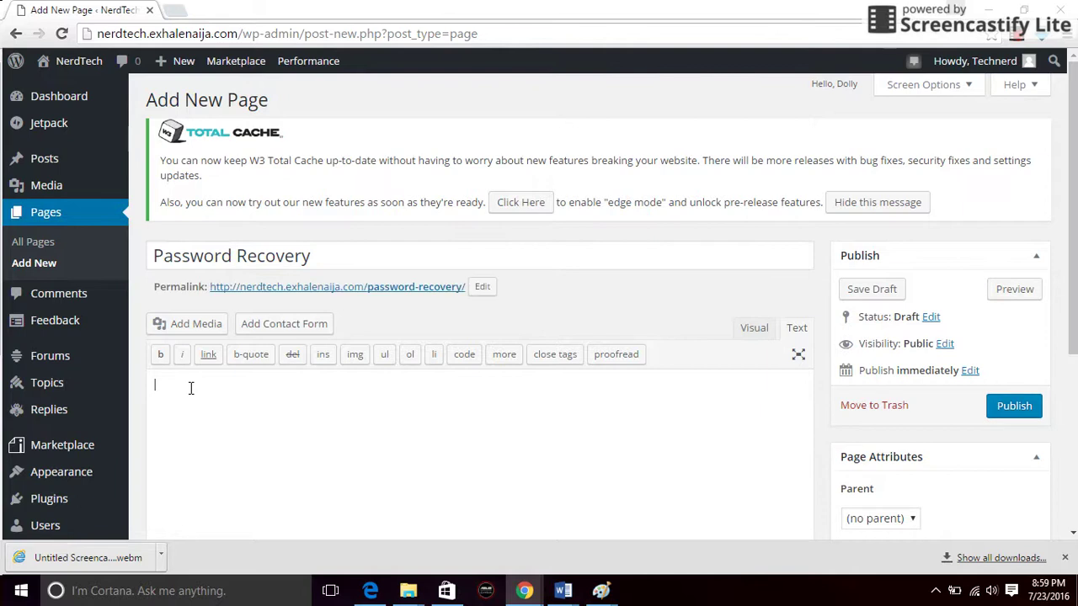
text([)
text(-)
text(list)
text(-pass)
text(])
click(1004, 406)
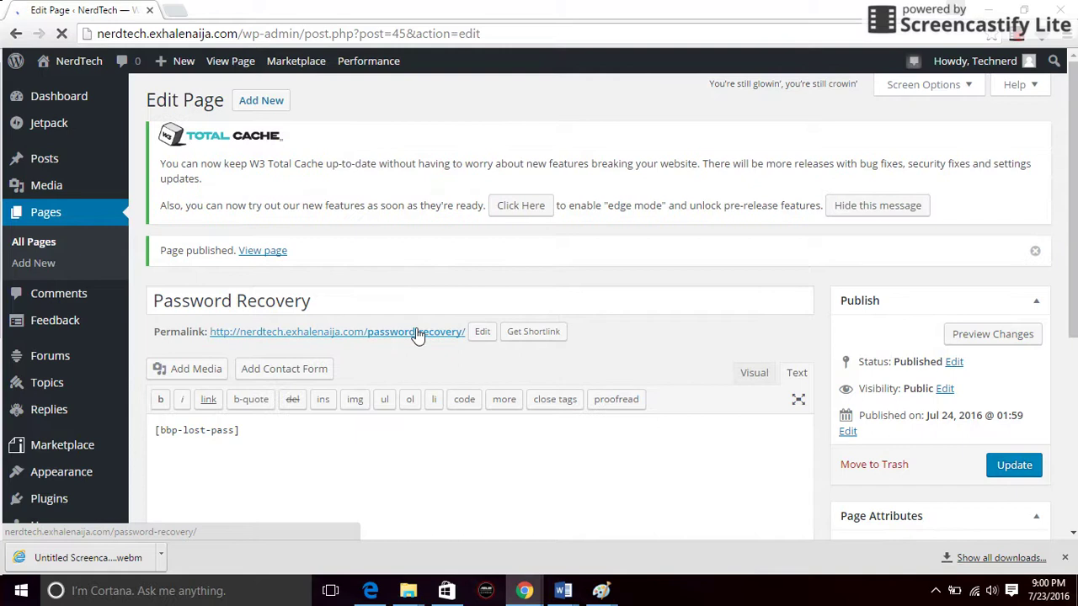
right_click(418, 333)
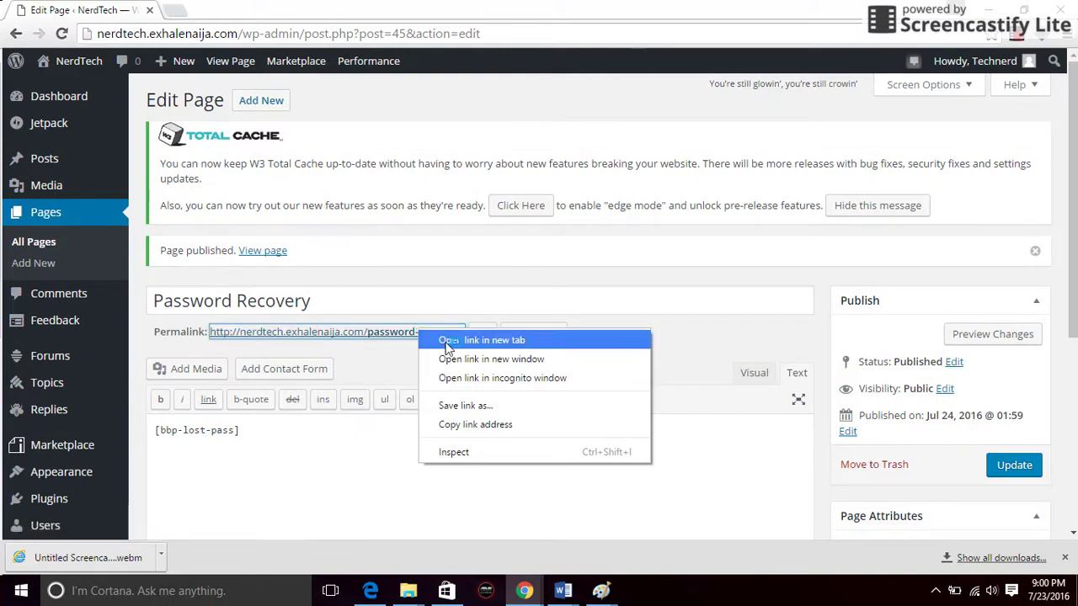
click(471, 430)
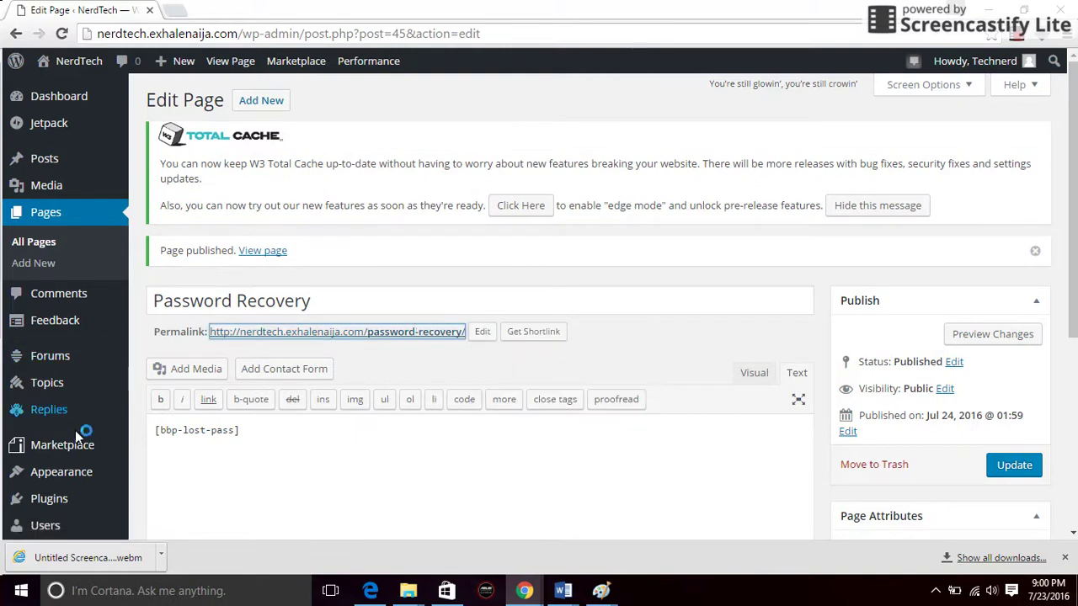
- Paste the /password-recovery/ address into the Login Widget's Lost Password URI and save
mouse_move(74, 475)
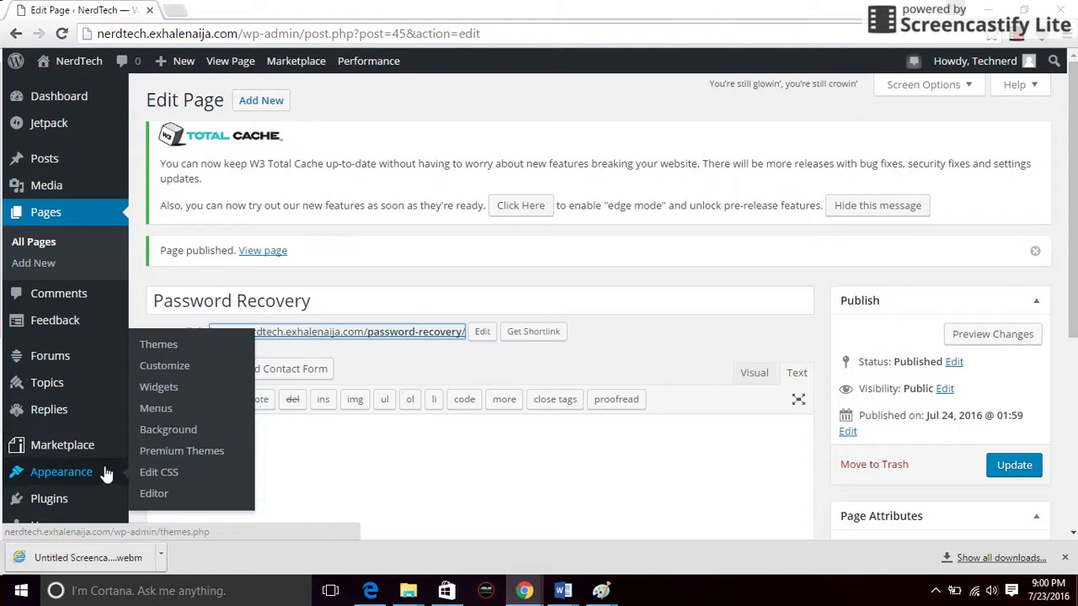
click(156, 389)
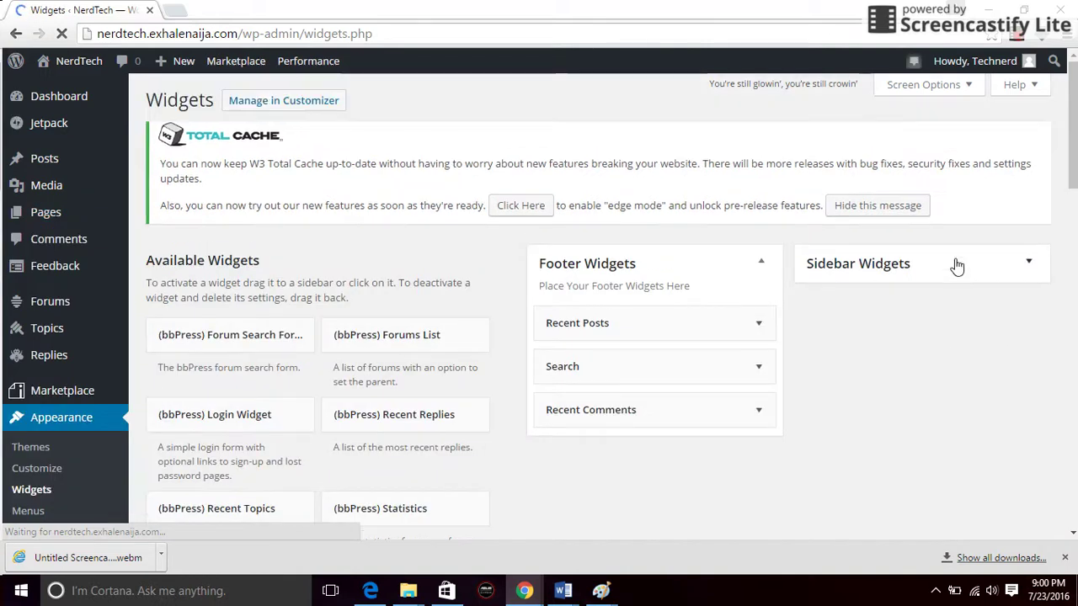
click(956, 285)
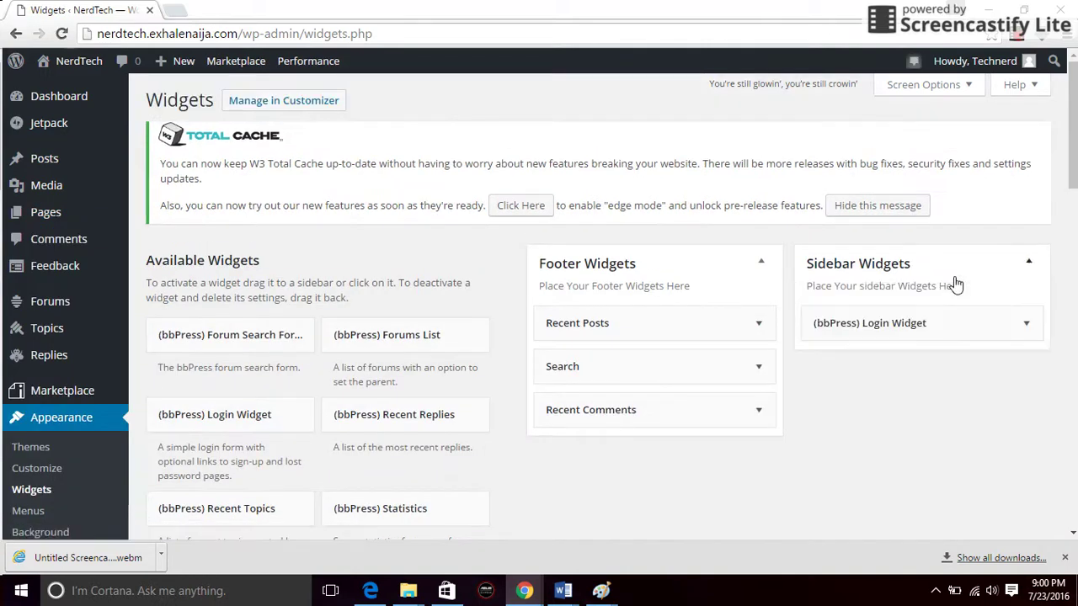
click(942, 330)
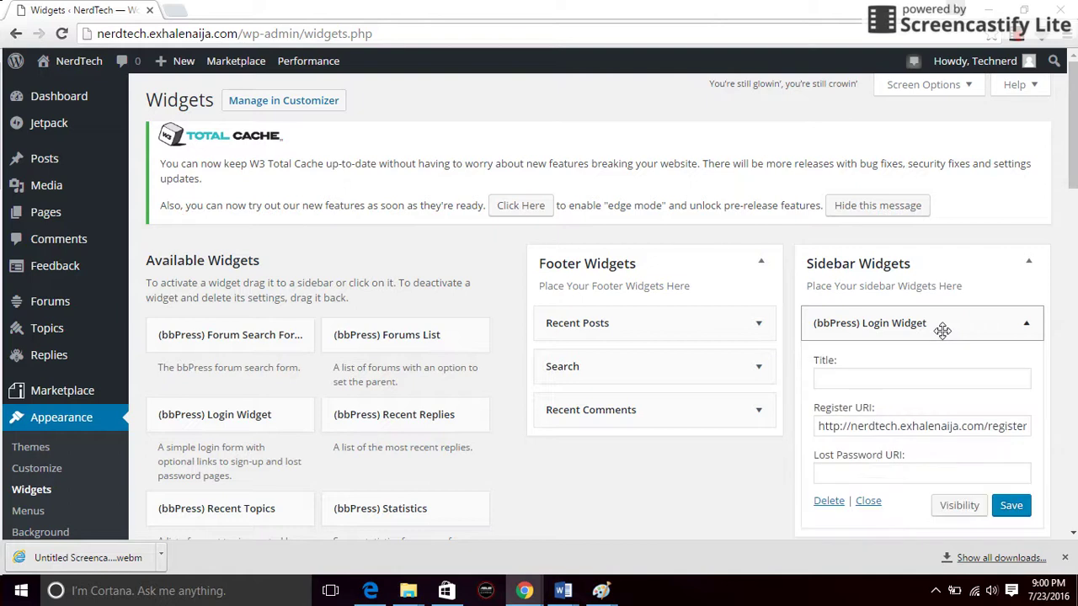
click(878, 463)
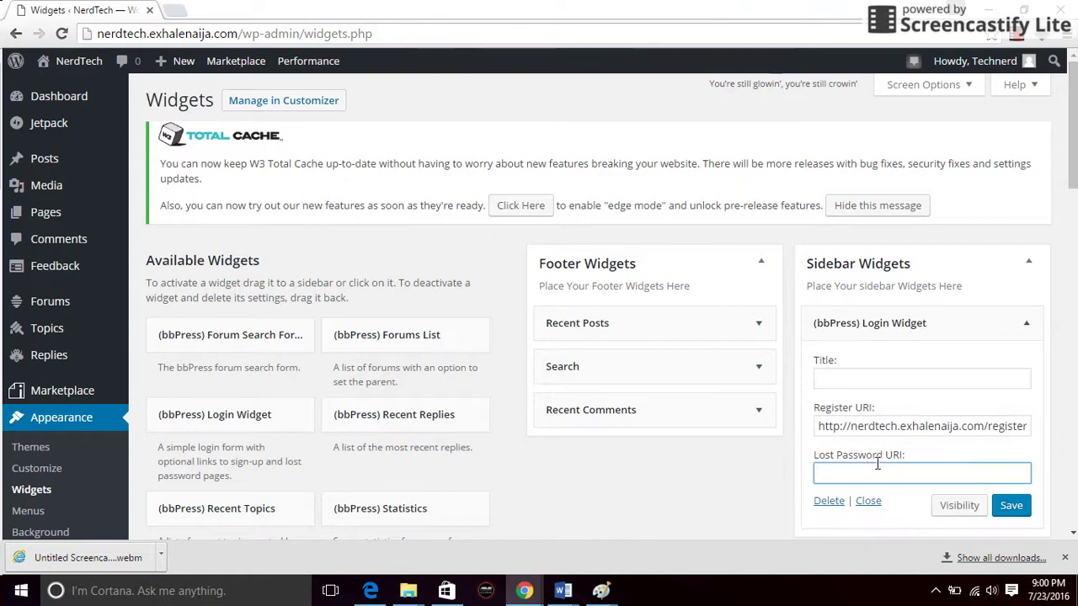
key(ctrl+v)
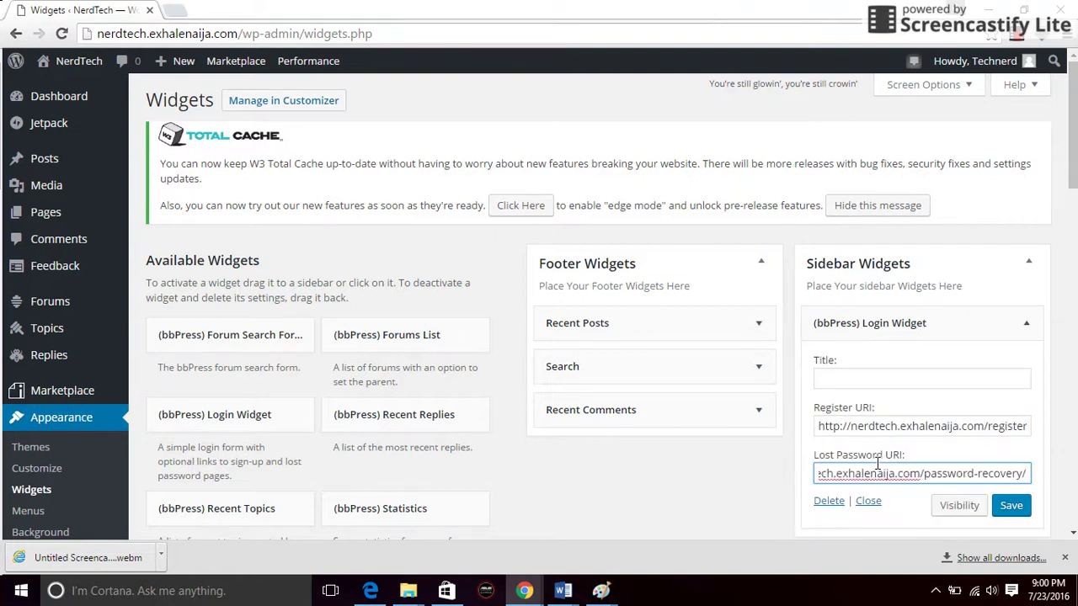
click(1007, 512)
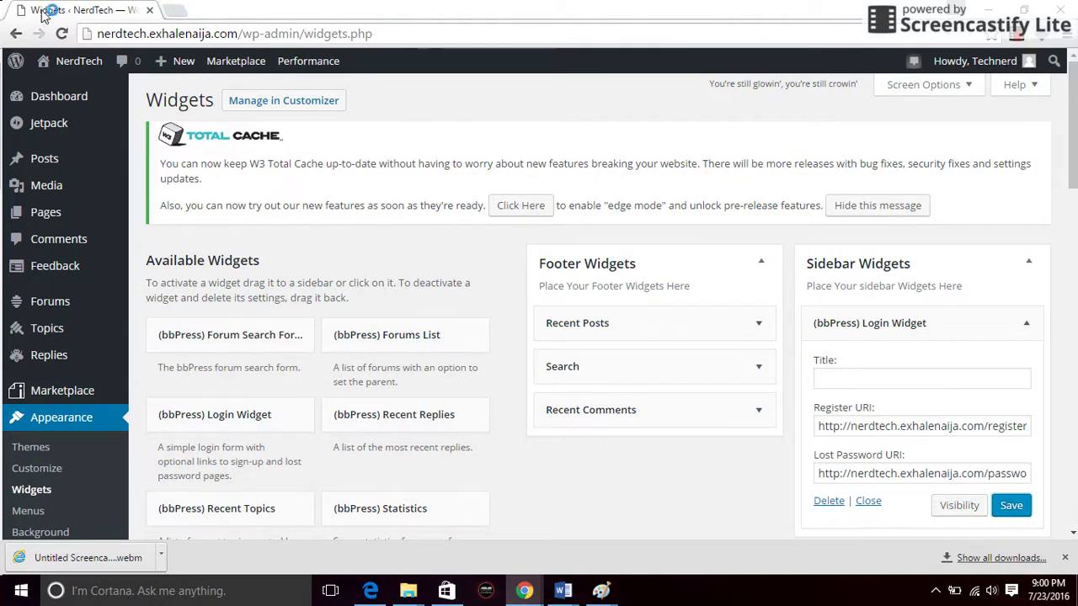
- Visit the live site from the admin bar and log out
mouse_move(66, 63)
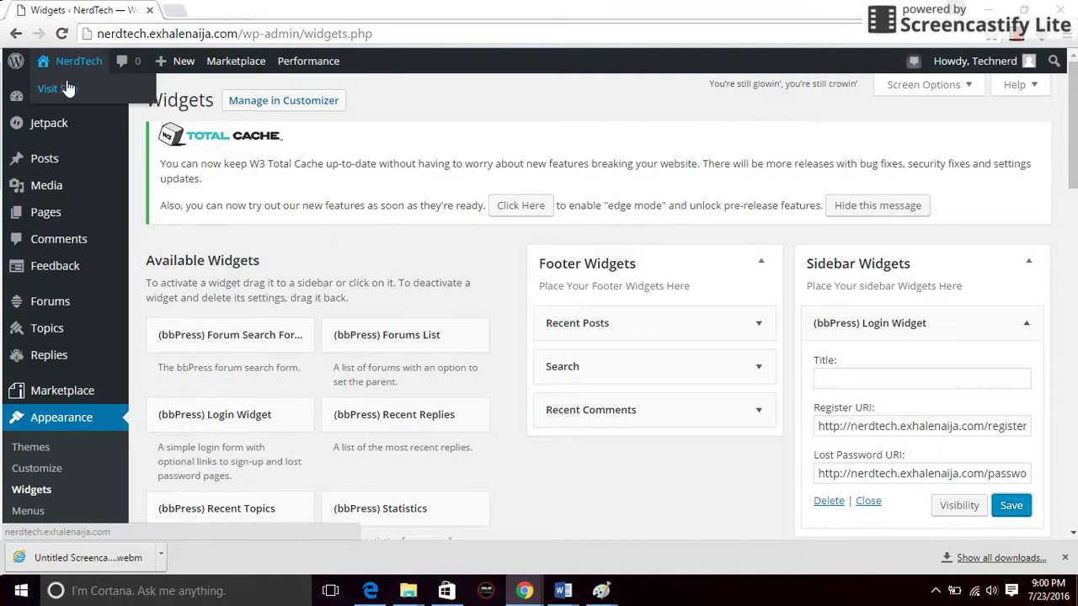
click(67, 91)
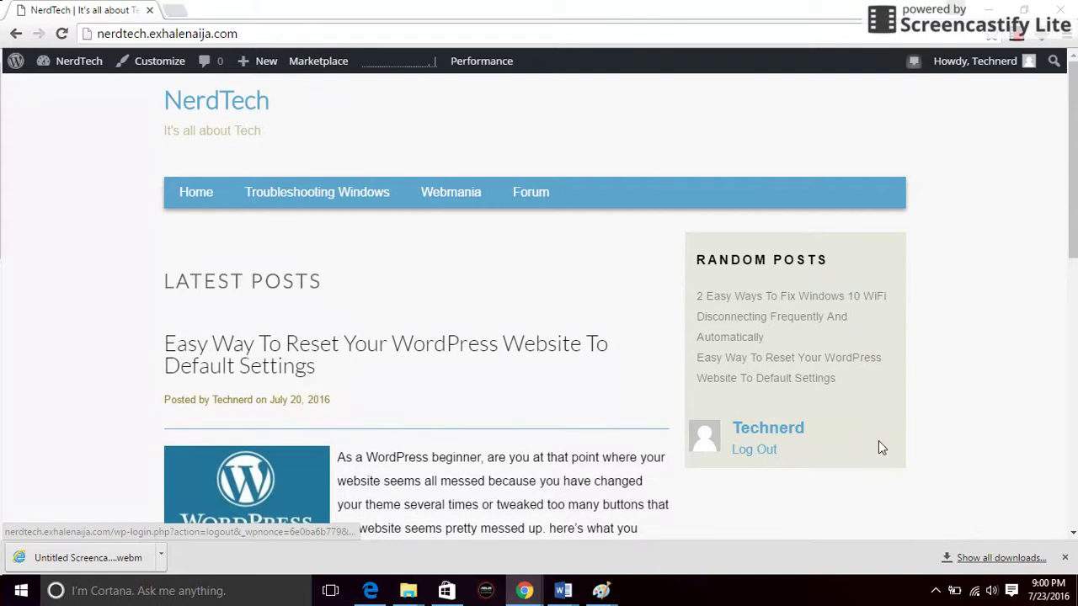
click(741, 455)
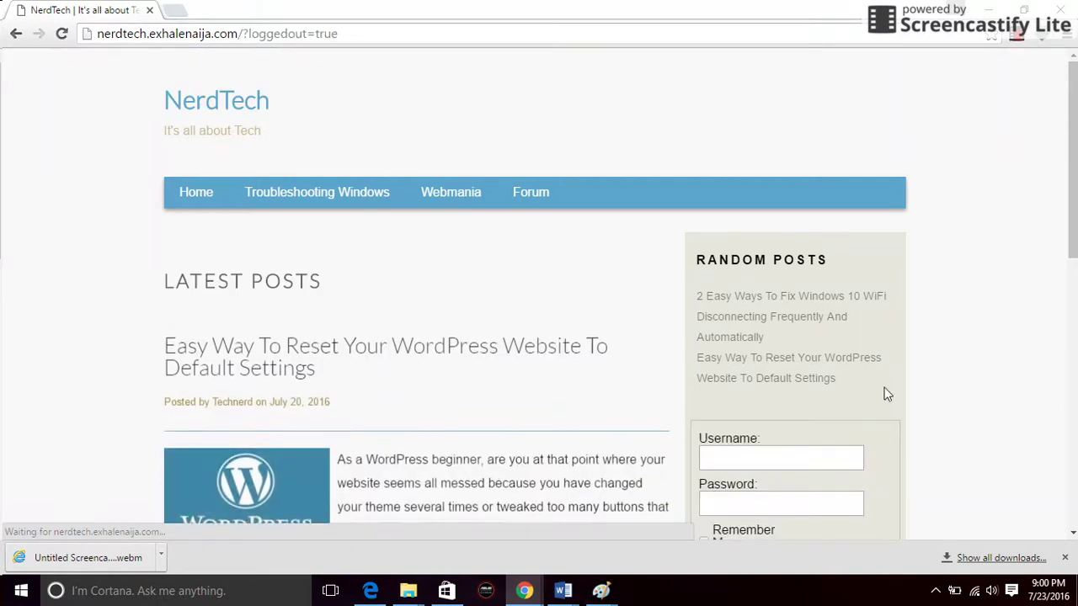
- Follow the sidebar login widget's Lost Password link to the Password Recovery form
drag(1070, 219, 1075, 299)
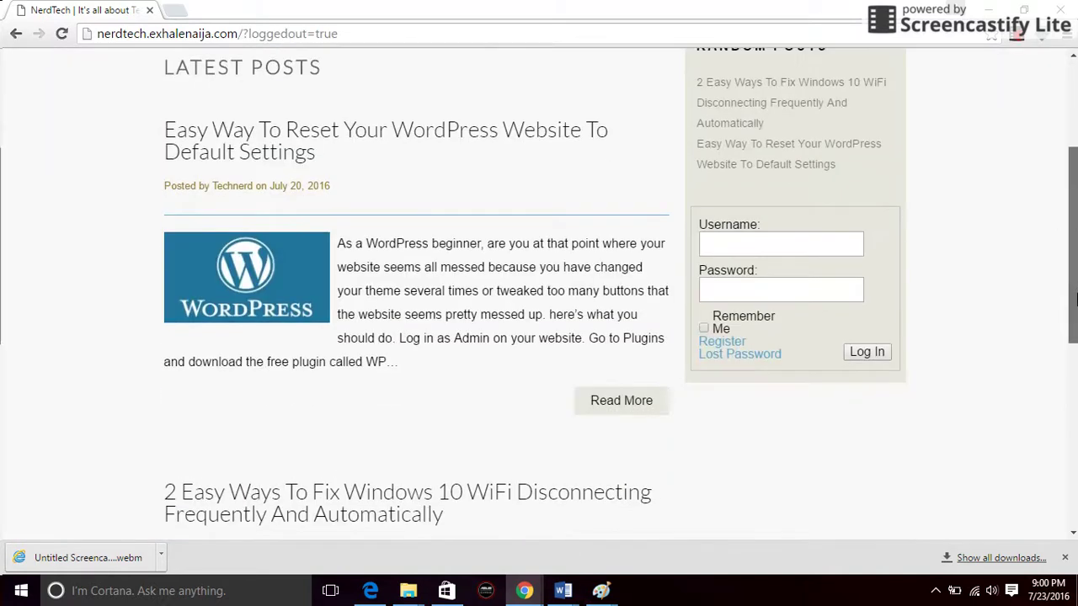
click(822, 242)
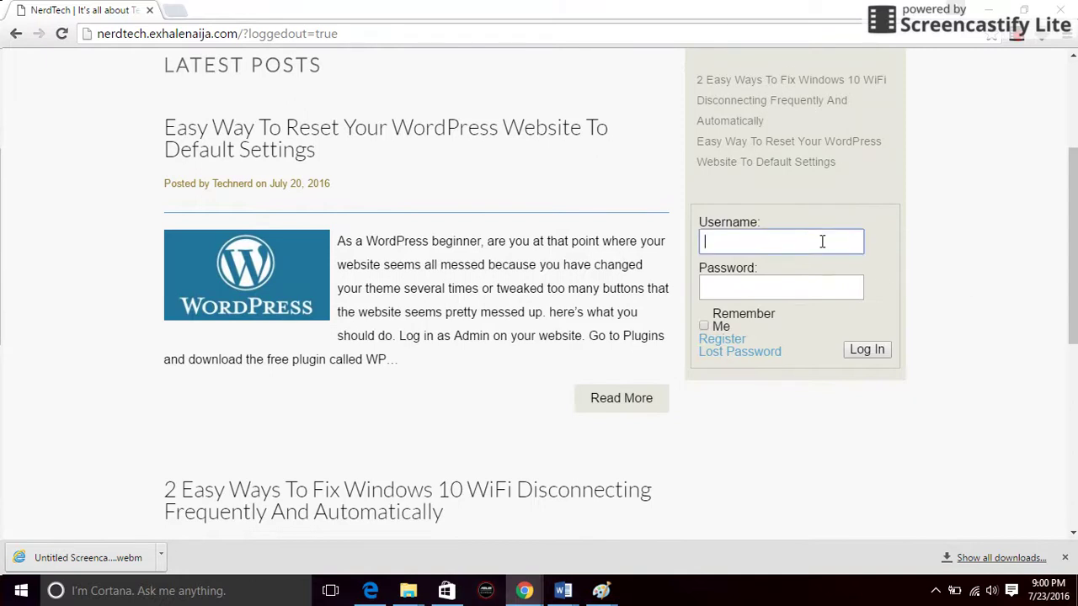
click(726, 355)
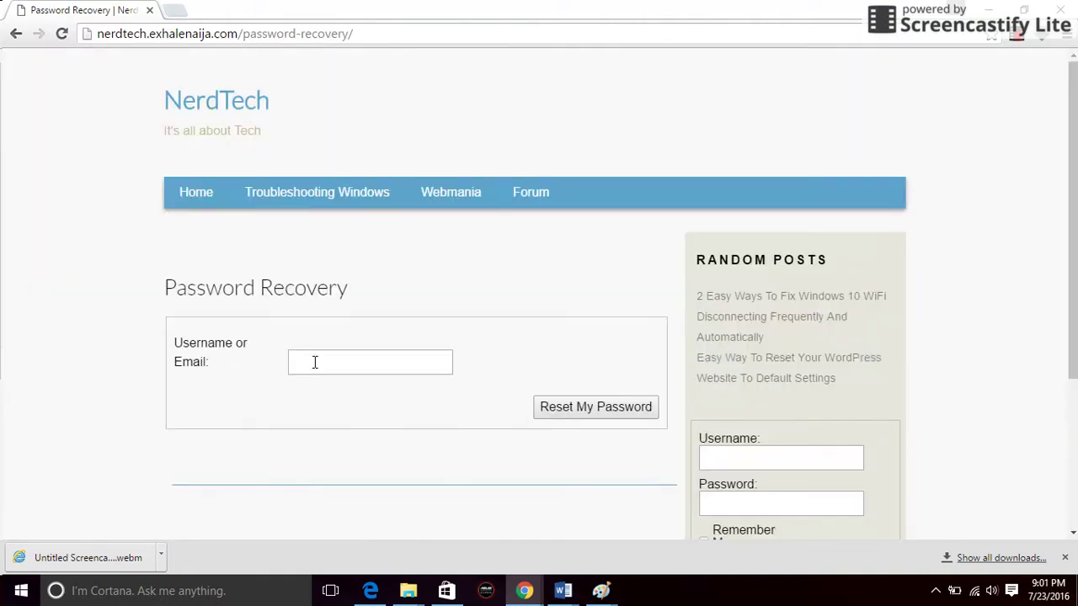
click(319, 361)
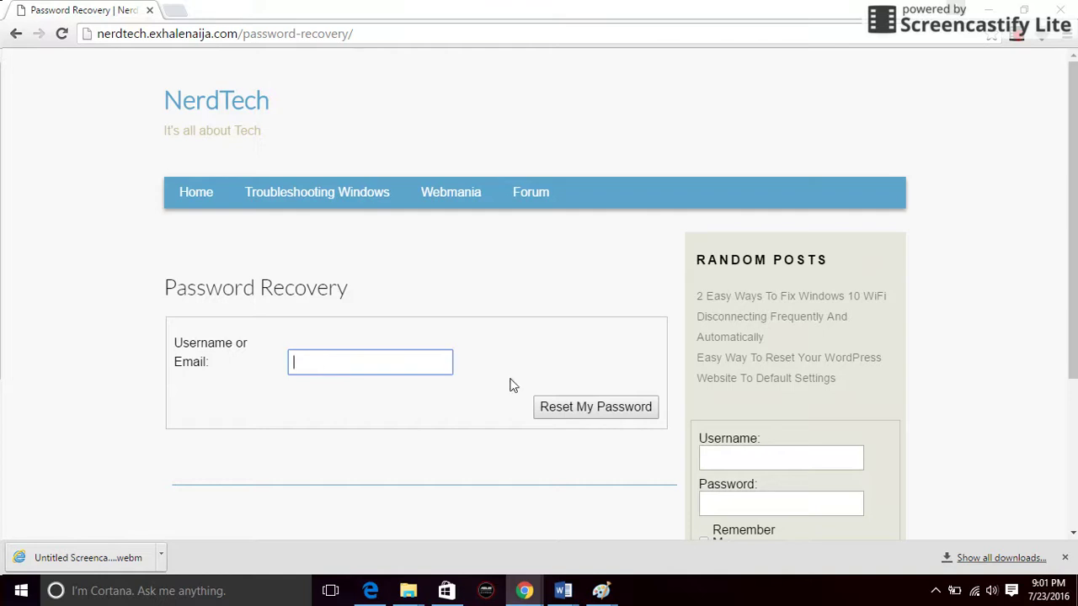
- Open the Windows Solution forum from the site's Forum listing
click(527, 192)
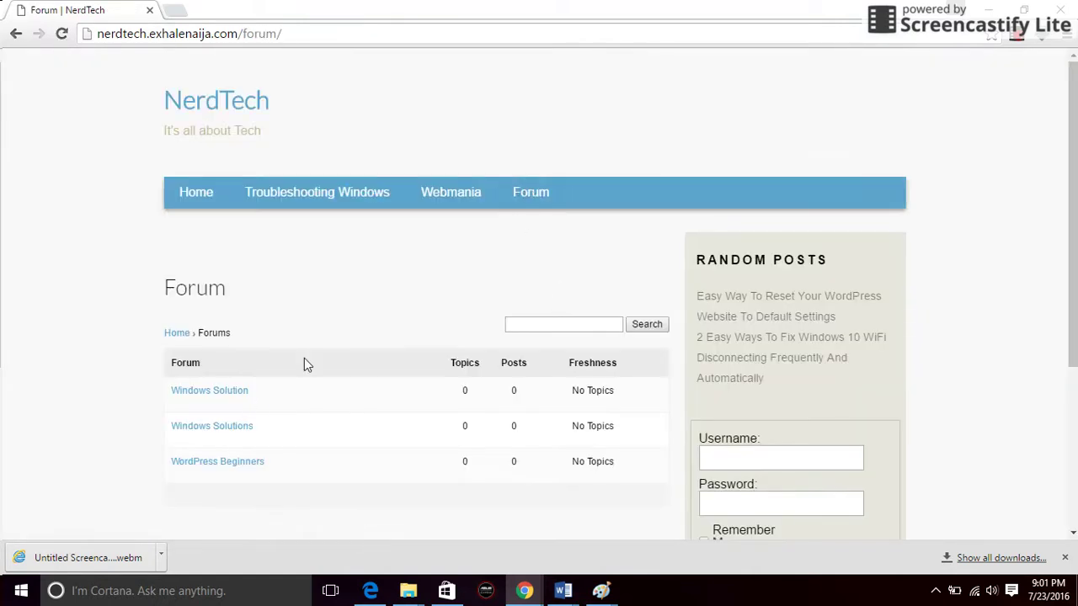
click(238, 400)
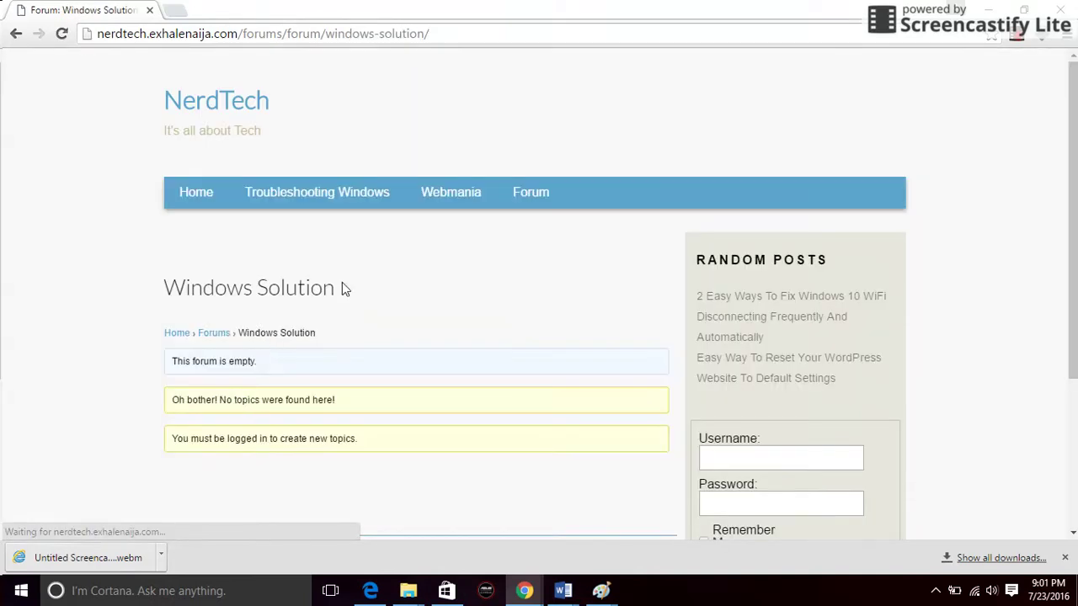